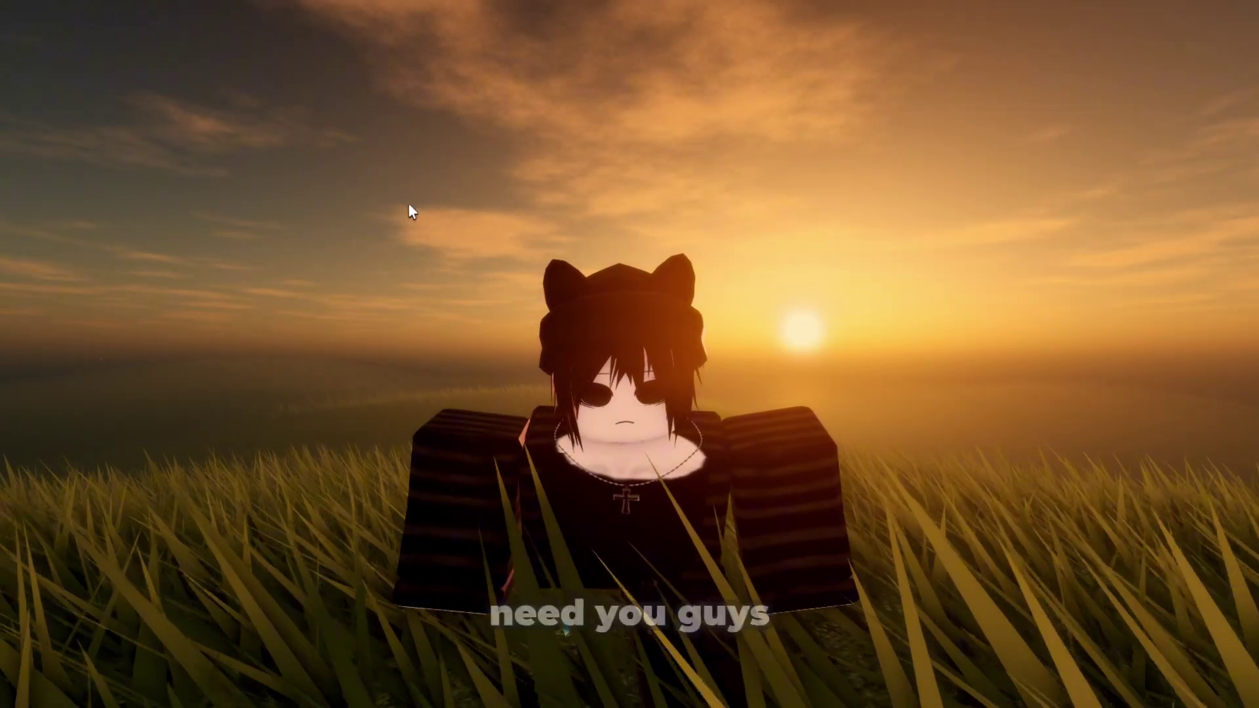
Open the Fishstrap settings and turn on Disable Roblox telemetry in the FastFlags presets
key("super")
key("super")
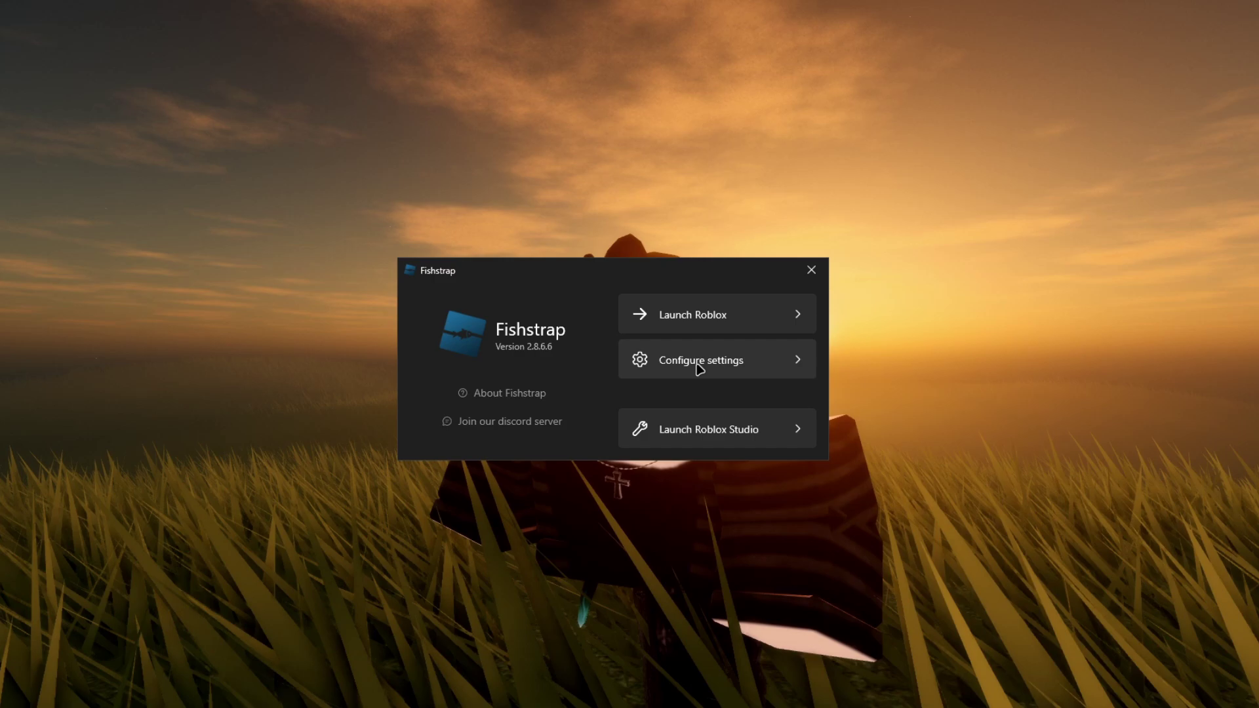
left_click(728, 364)
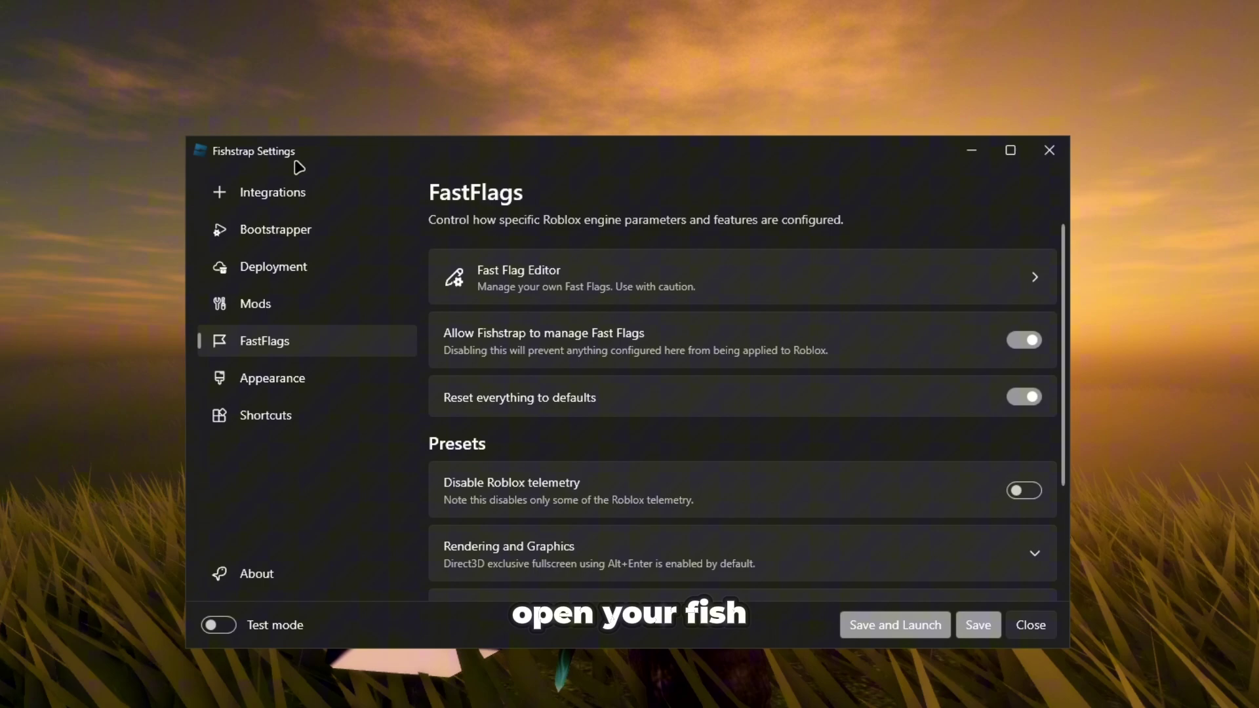
scroll(626, 423, "down", 3)
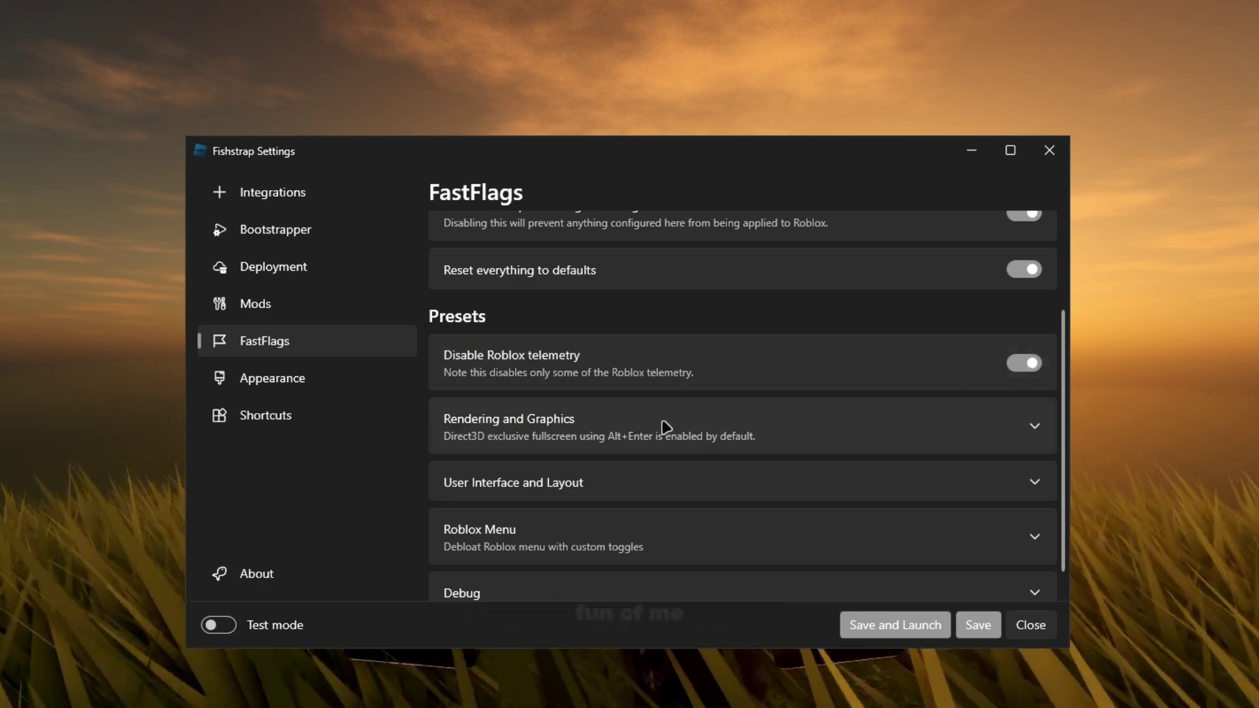
Expand the Rendering and Graphics presets and set the anti-aliasing quality (MSAA) to 1x
scroll(675, 400, "down", 1)
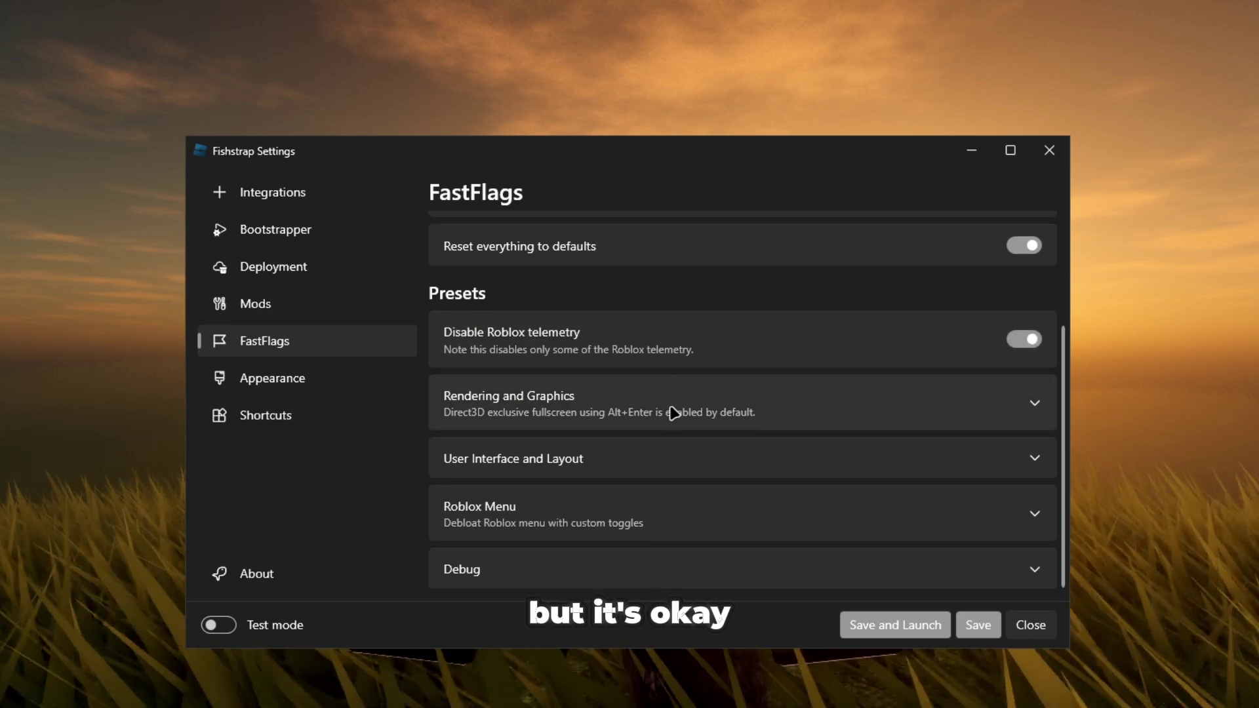
left_click(549, 406)
scroll(552, 405, "down", 3)
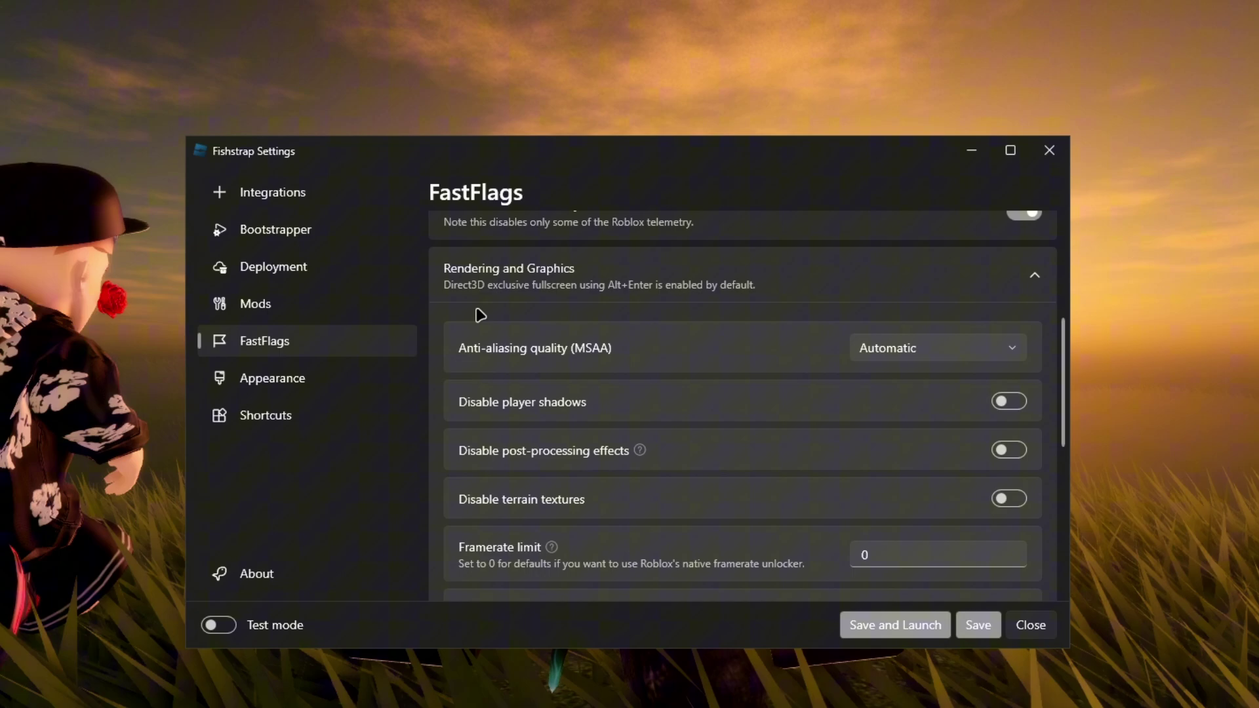
left_click(892, 340)
left_click(893, 425)
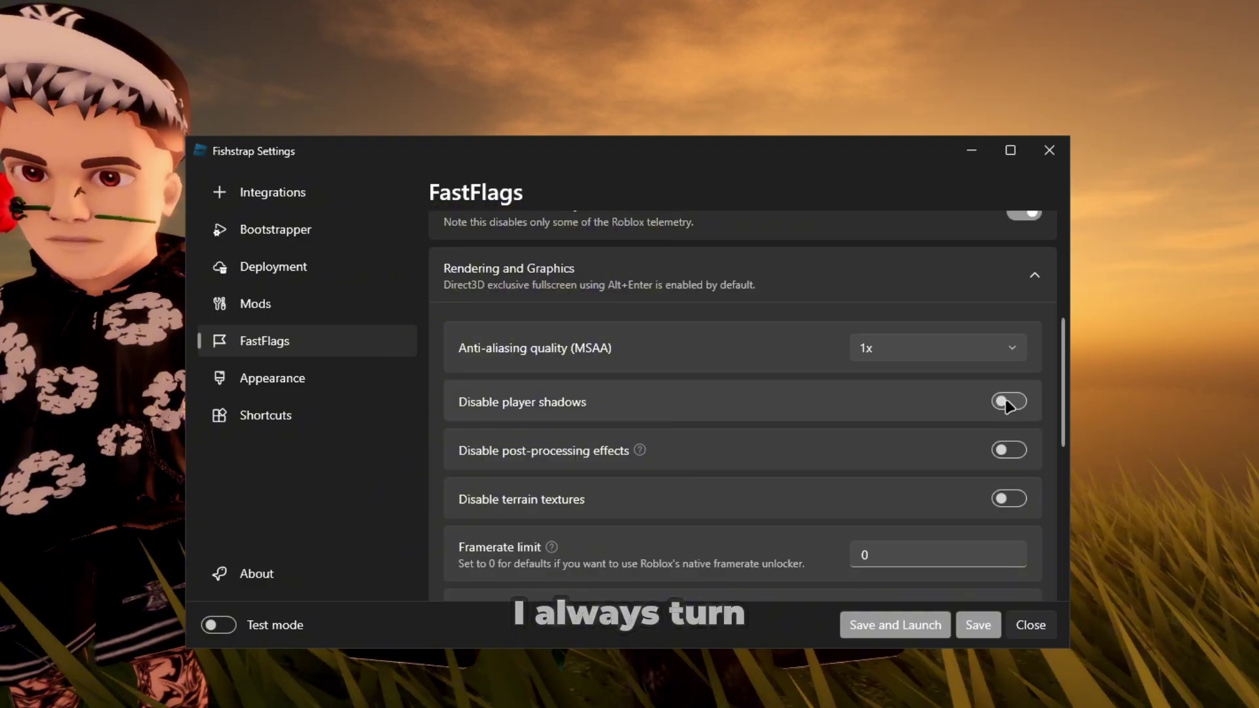
Turn on the options disabling player shadows, post-processing effects and terrain textures
left_click(1008, 403)
scroll(459, 450, "down", 1)
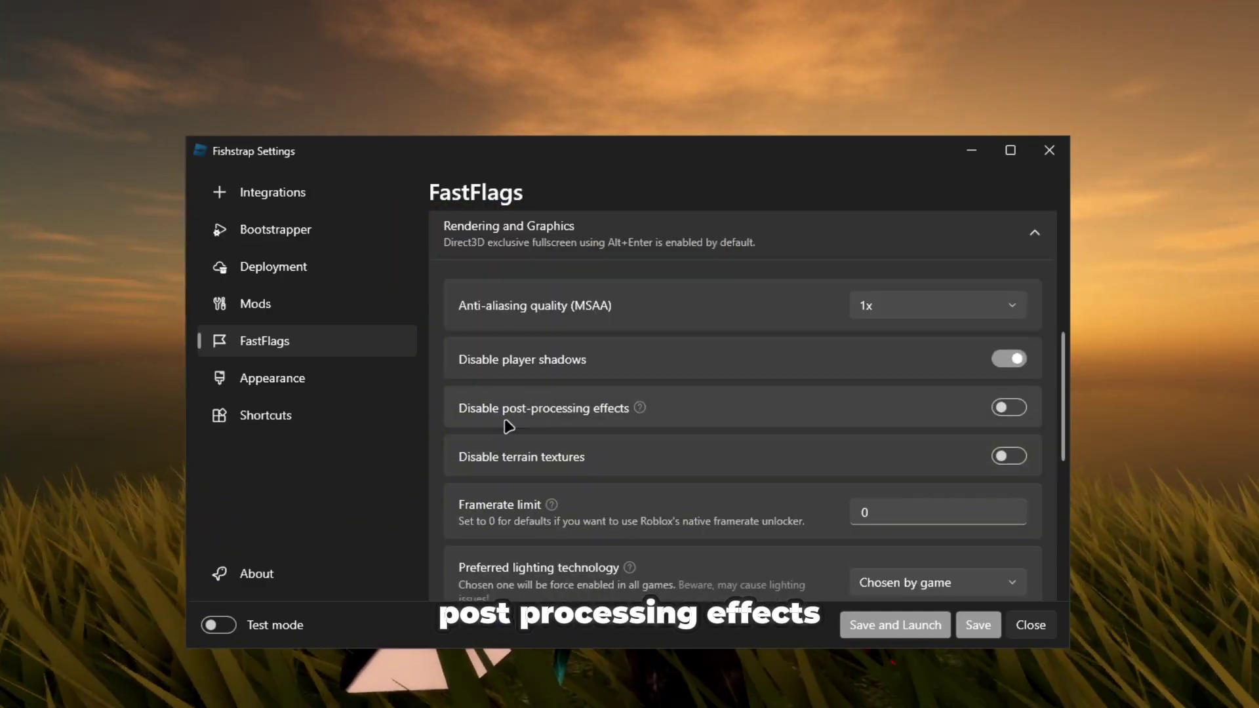
left_click(1008, 407)
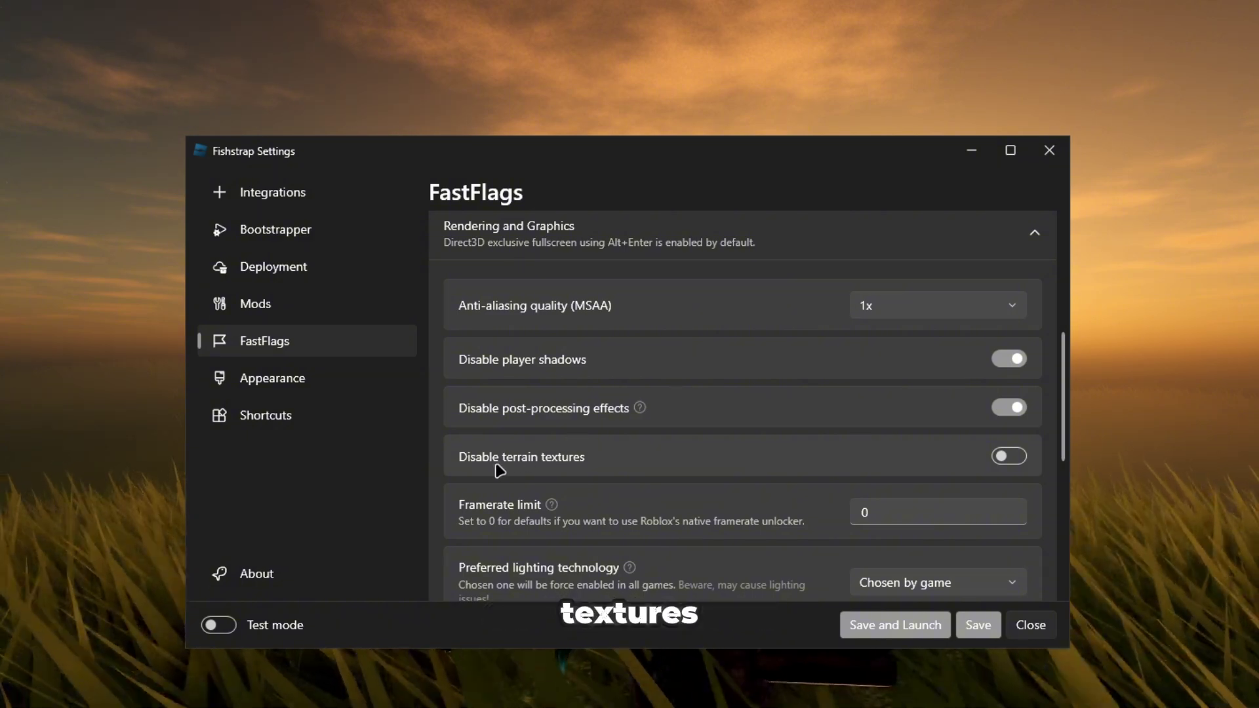
left_click(1008, 456)
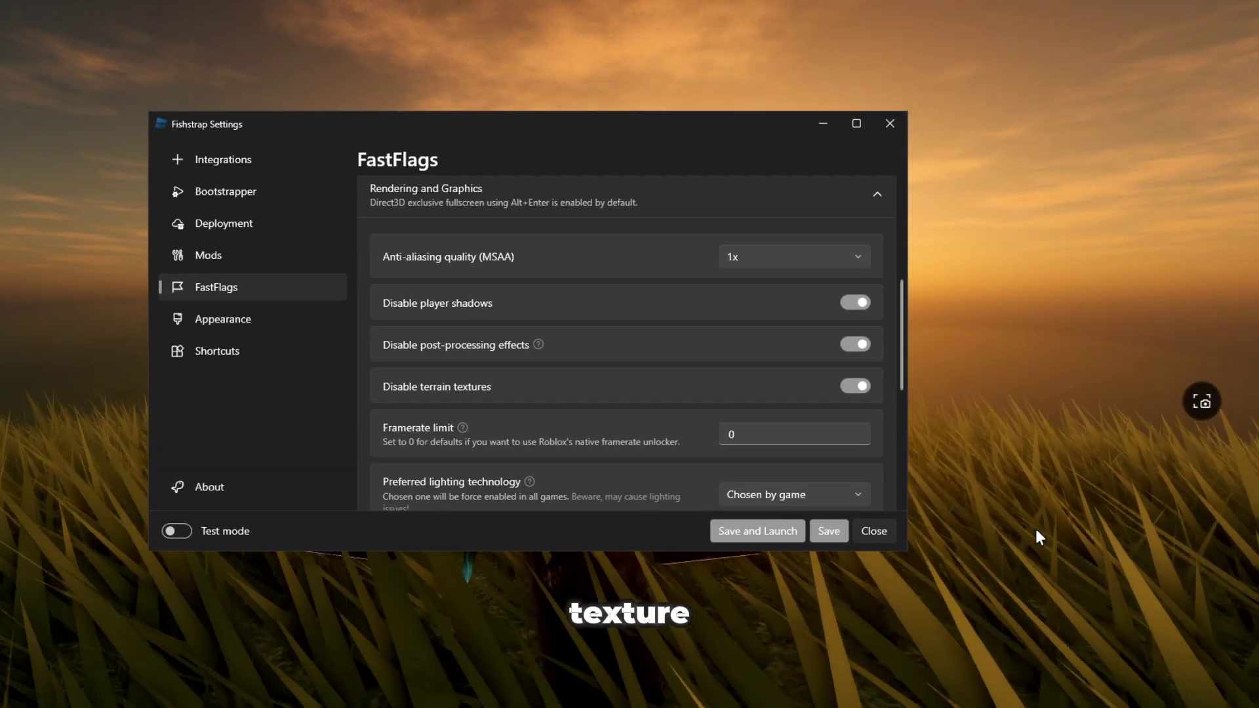
Switch to the Roblox game settings and review the maximum frame rate choices, keeping 120 FPS
scroll(541, 373, "down", 2)
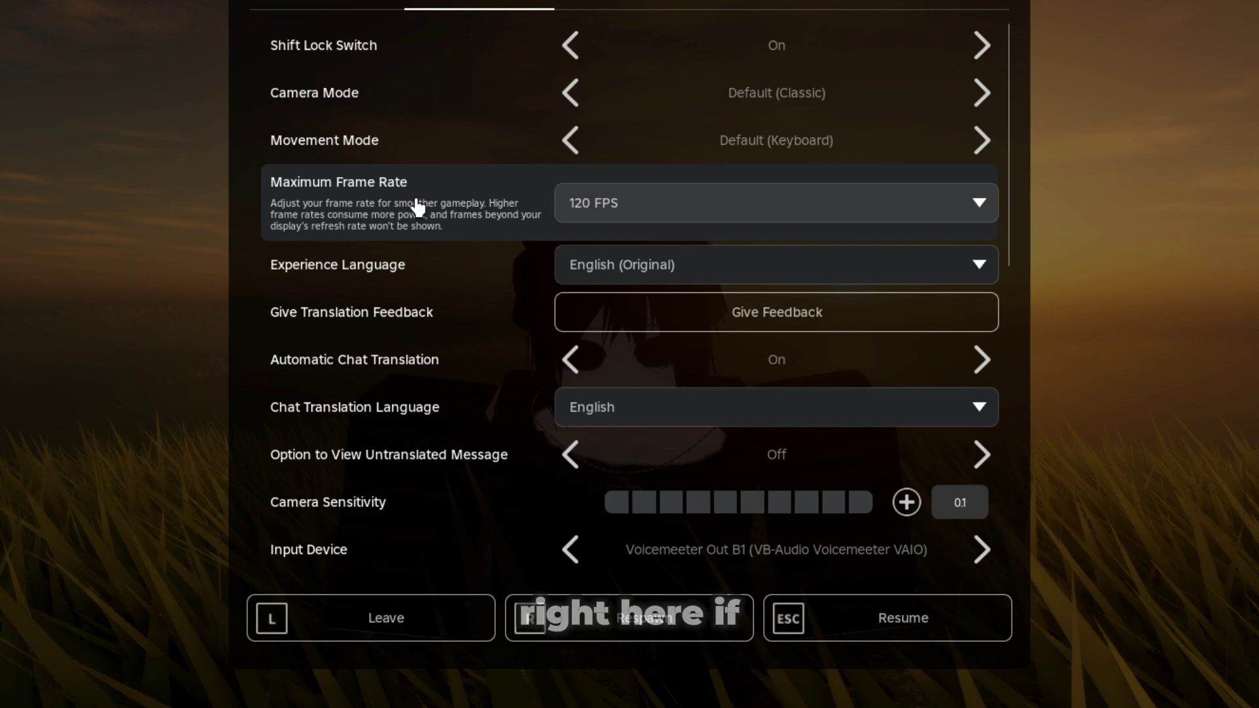
left_click(695, 202)
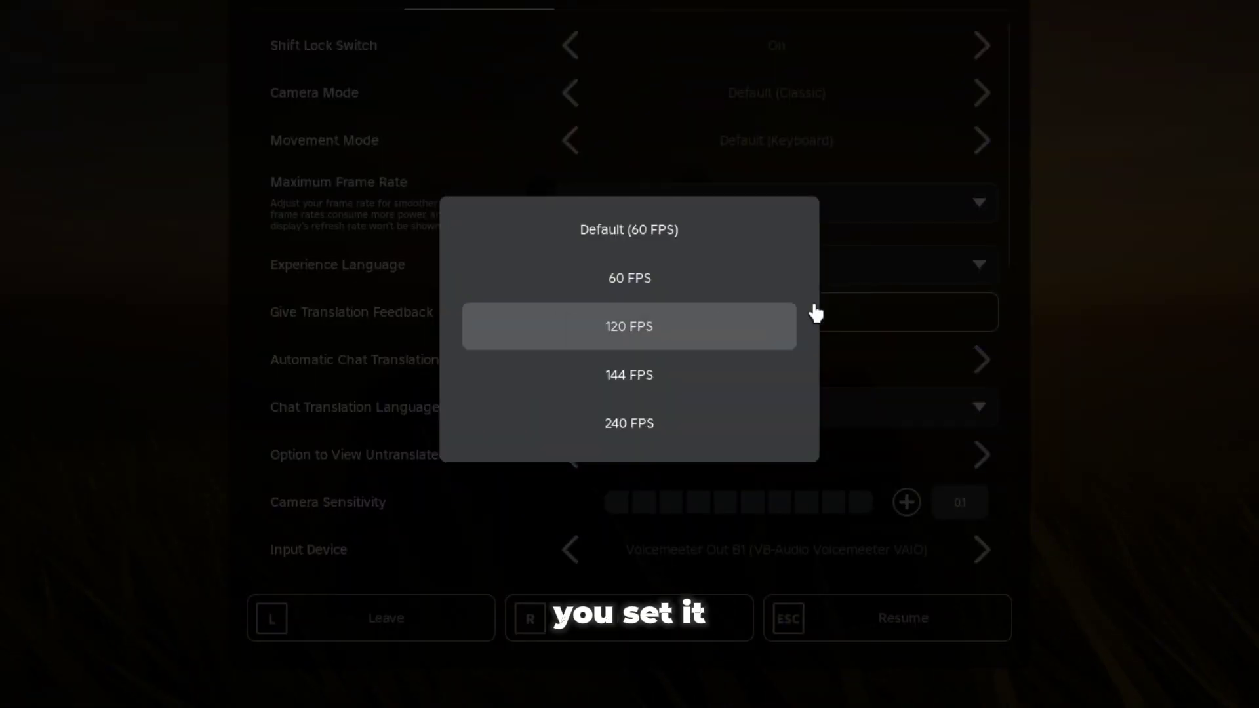
left_click(629, 326)
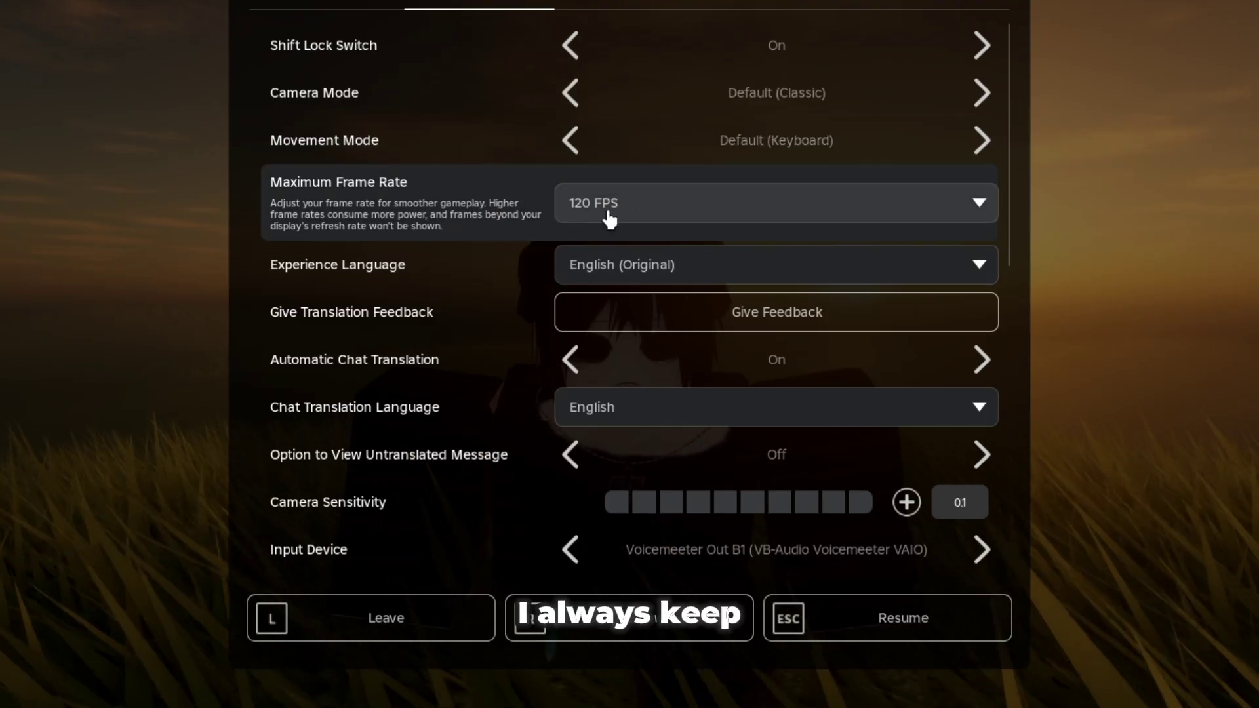
key("Escape")
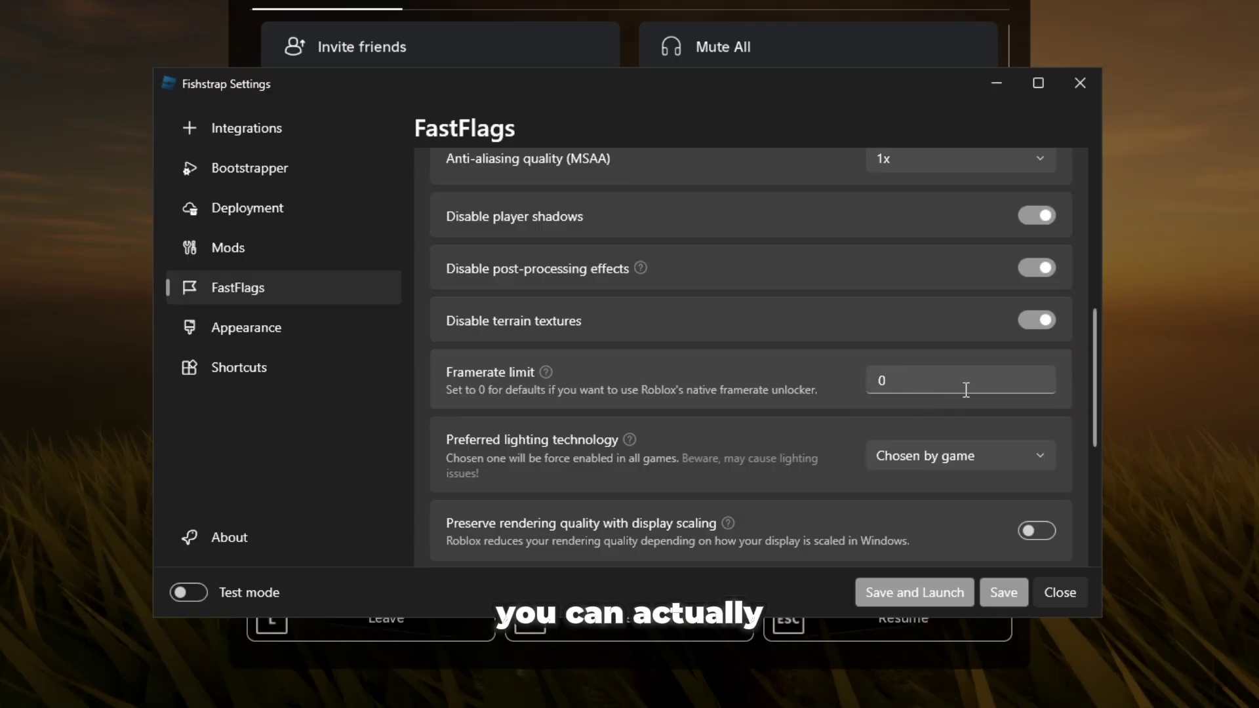
Set Fishstrap's framerate limit to 9999 and the preferred lighting technology to Voxel (Phase 1)
double_click(966, 390)
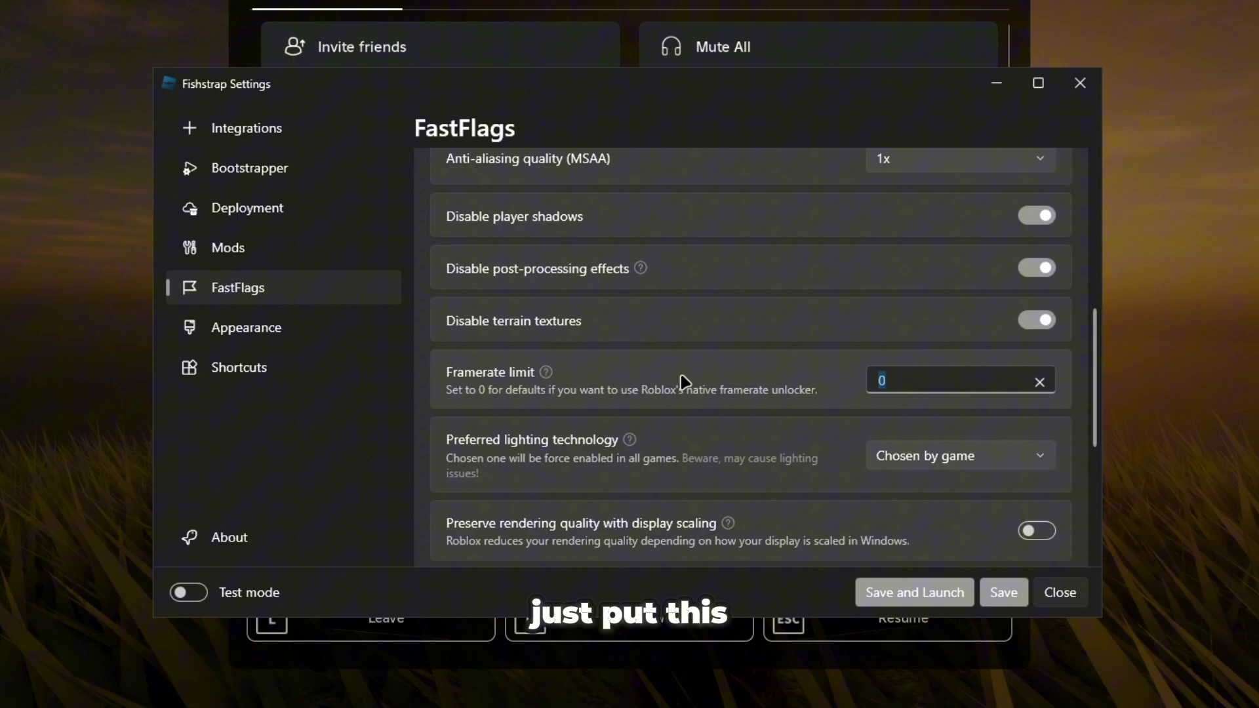
type("999")
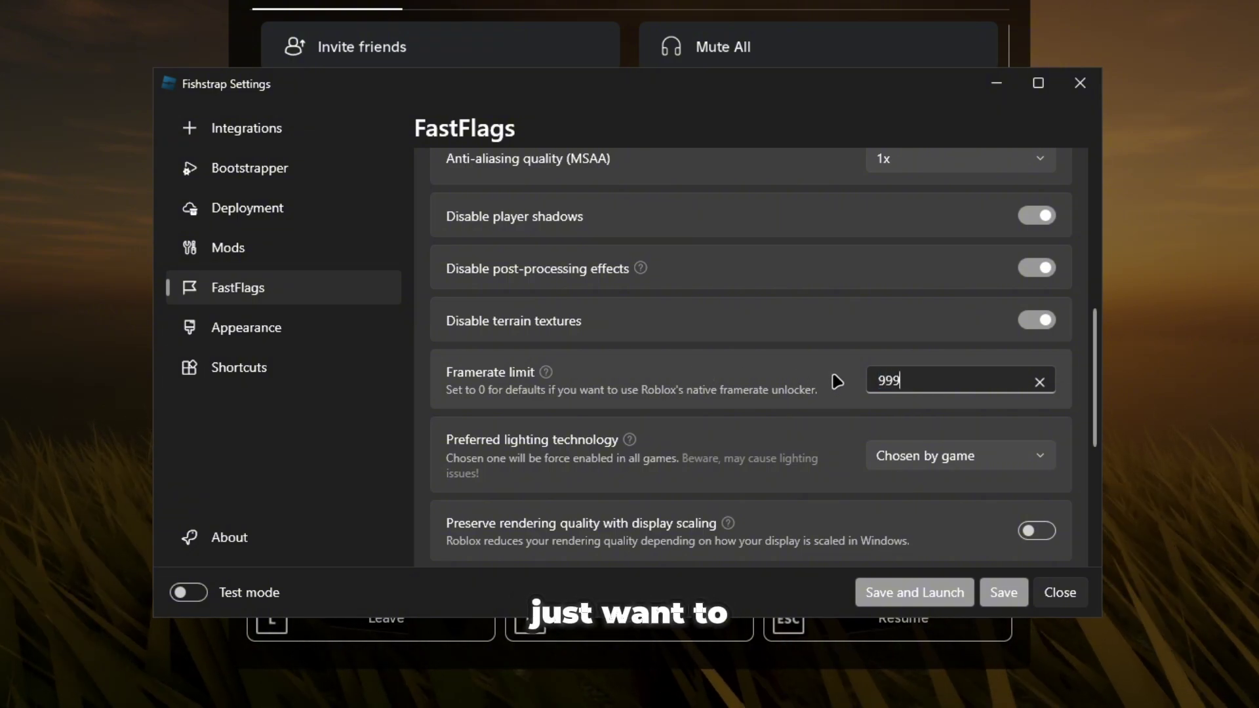
type("9")
scroll(527, 382, "down", 1)
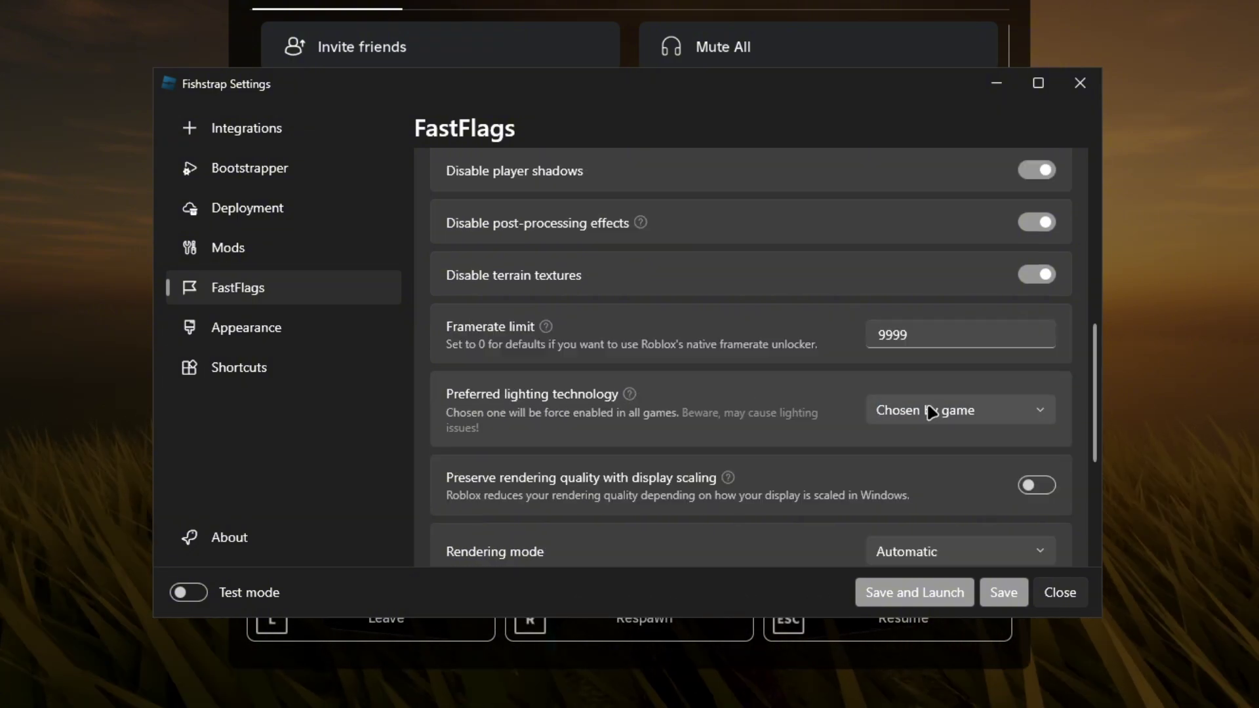
left_click(976, 418)
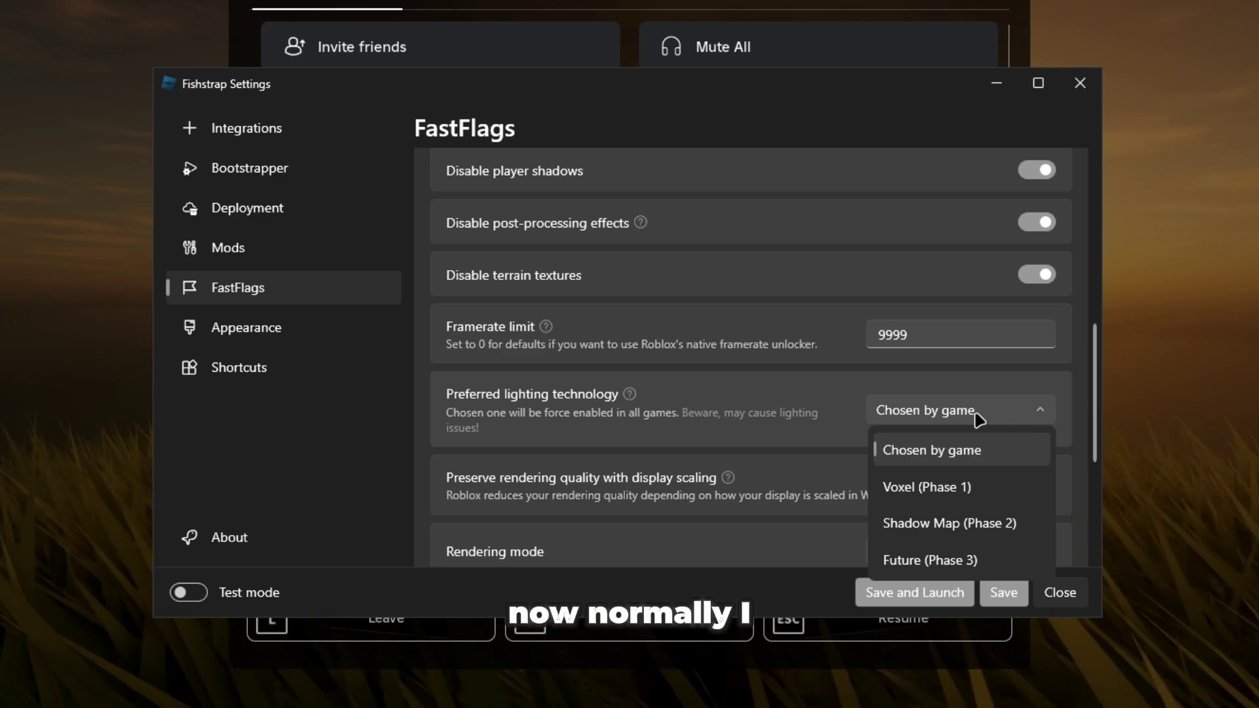
left_click(947, 489)
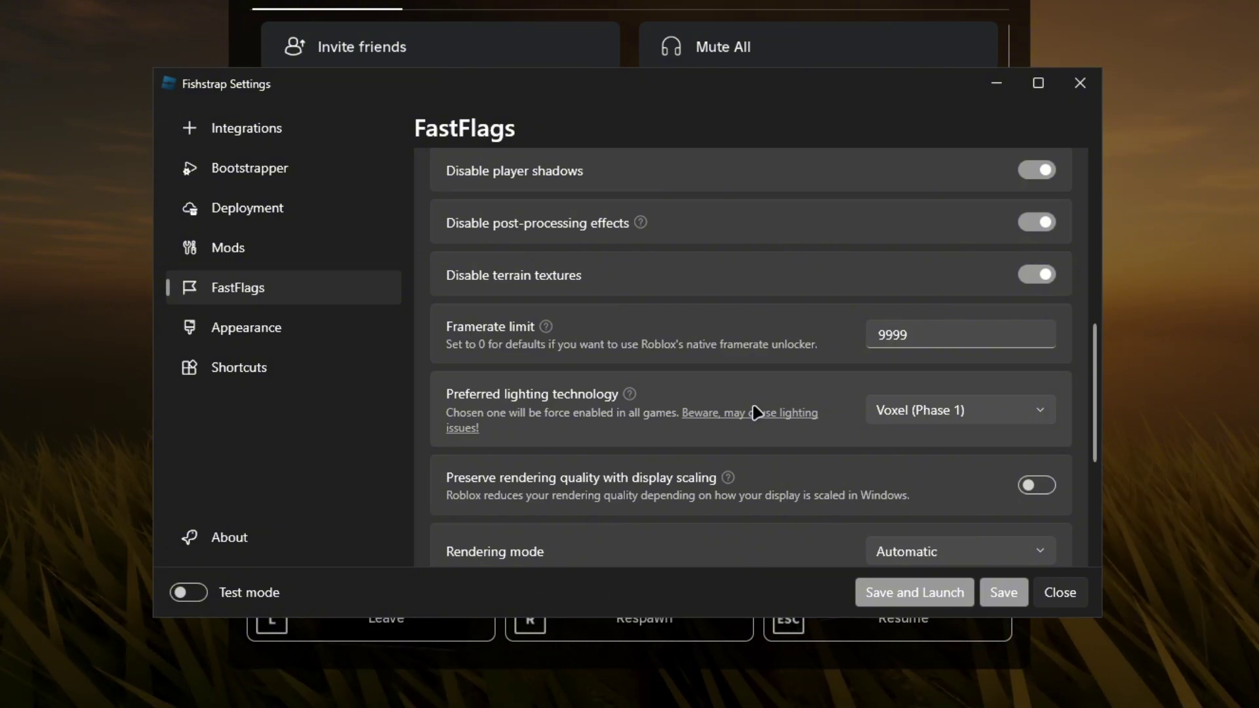
Turn on Preserve rendering quality with display scaling and set the rendering mode to Direct3D 10
scroll(676, 375, "down", 1)
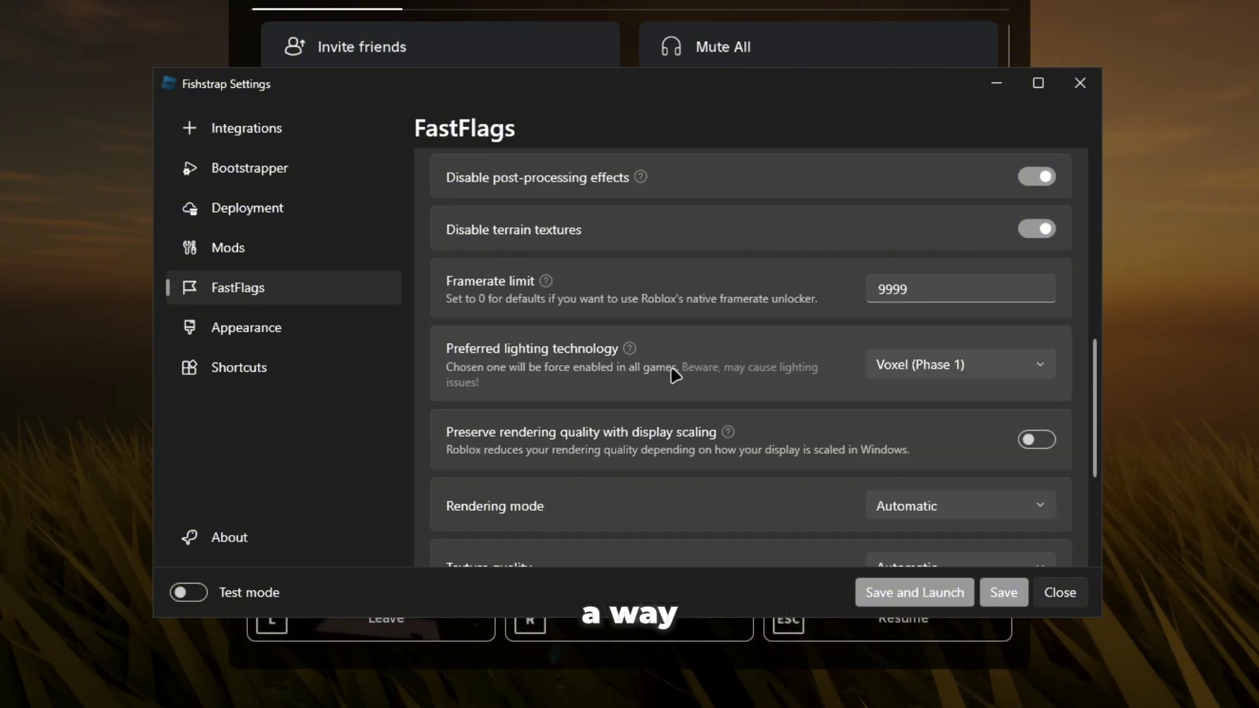
scroll(675, 375, "down", 2)
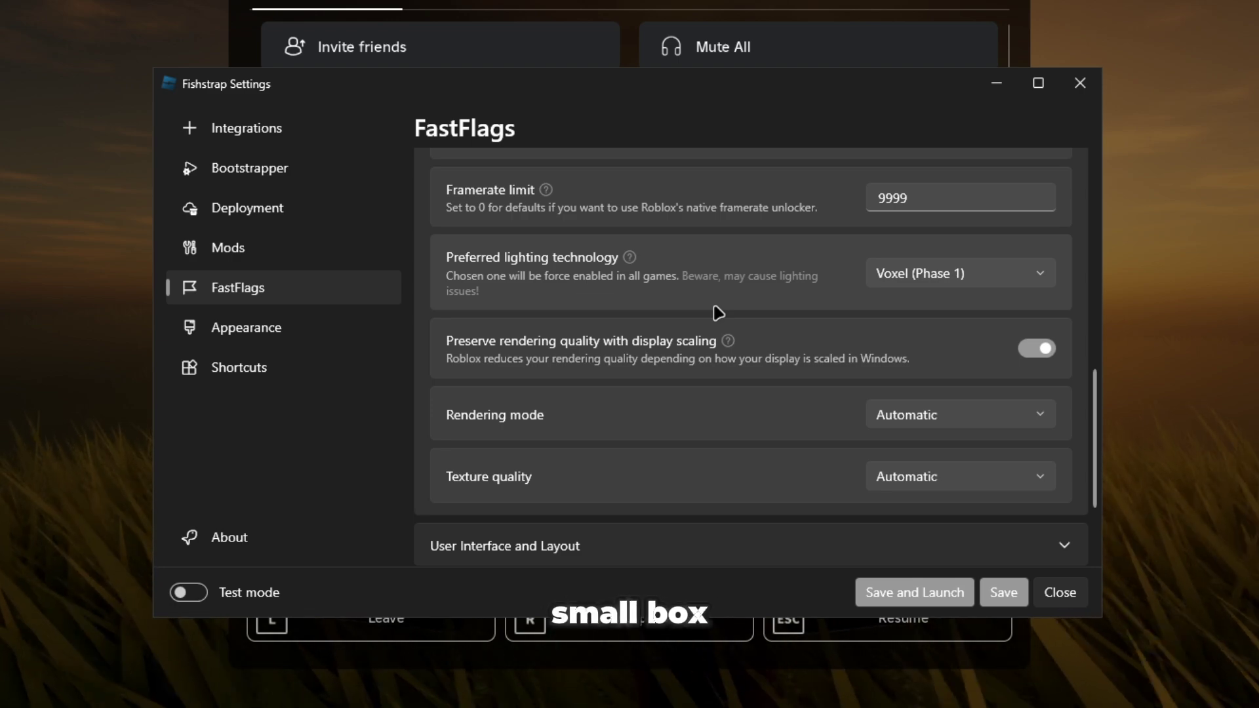
scroll(752, 303, "down", 1)
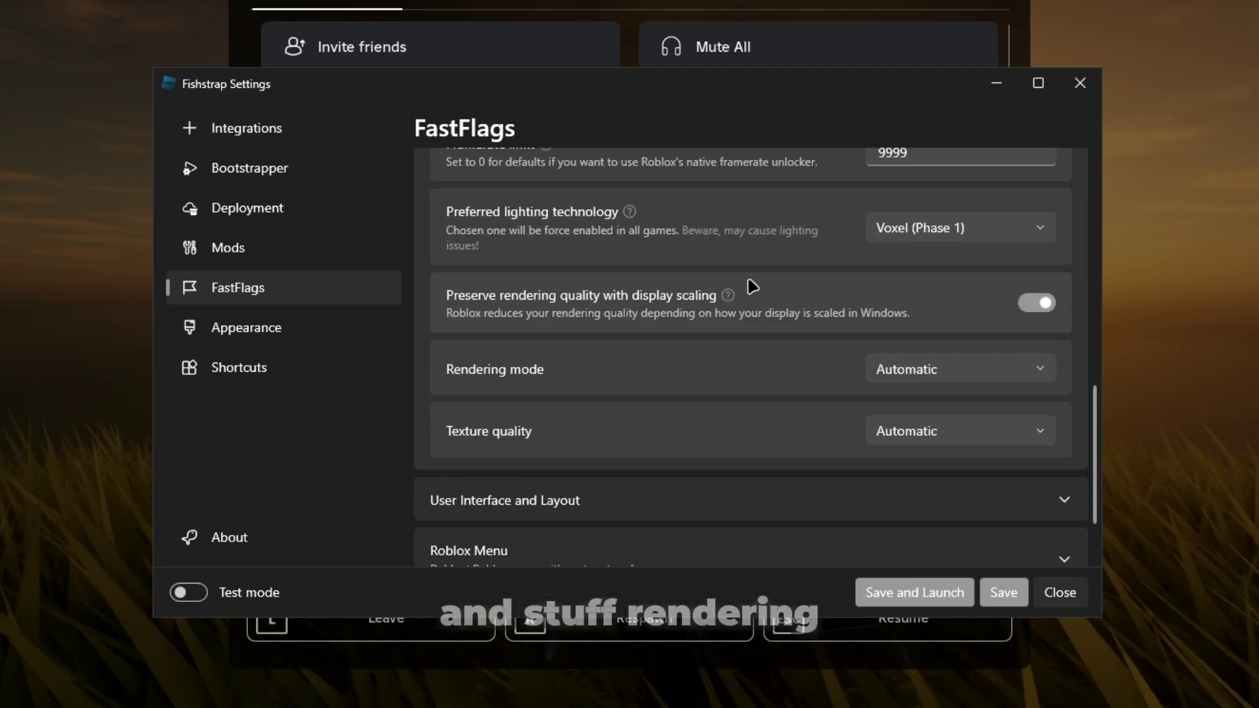
left_click(888, 374)
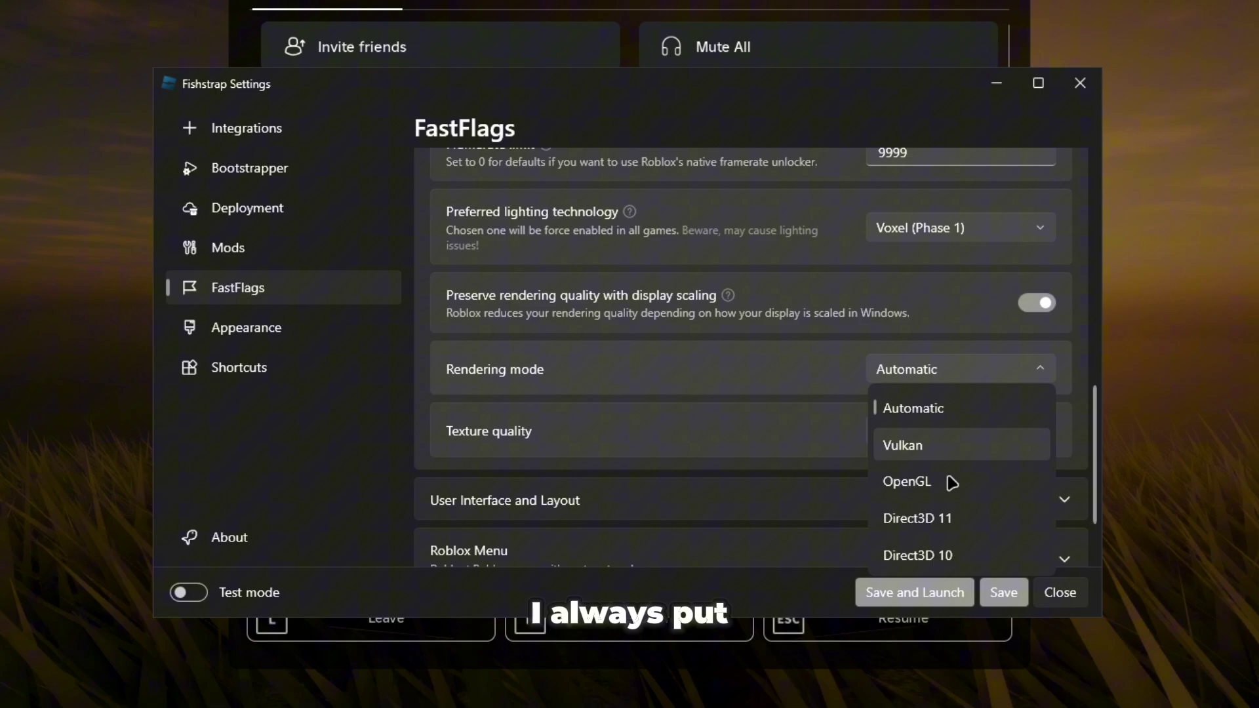
left_click(937, 555)
scroll(836, 439, "down", 1)
left_click(957, 323)
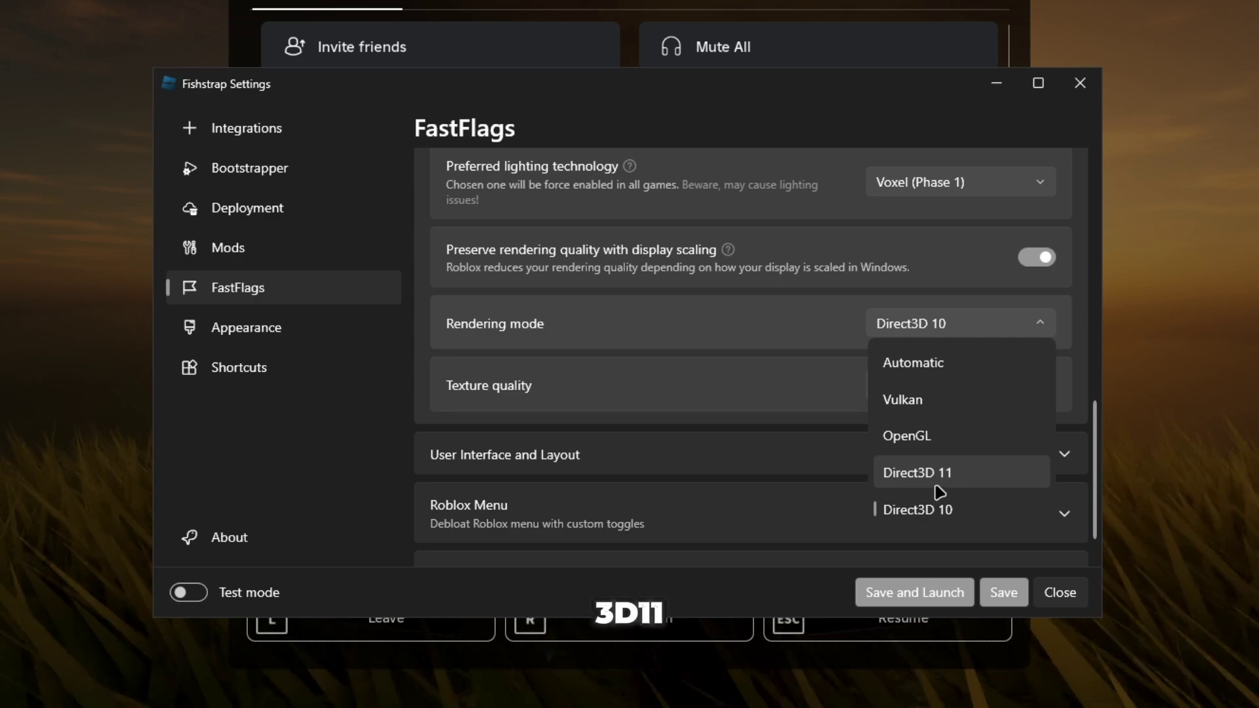
left_click(915, 328)
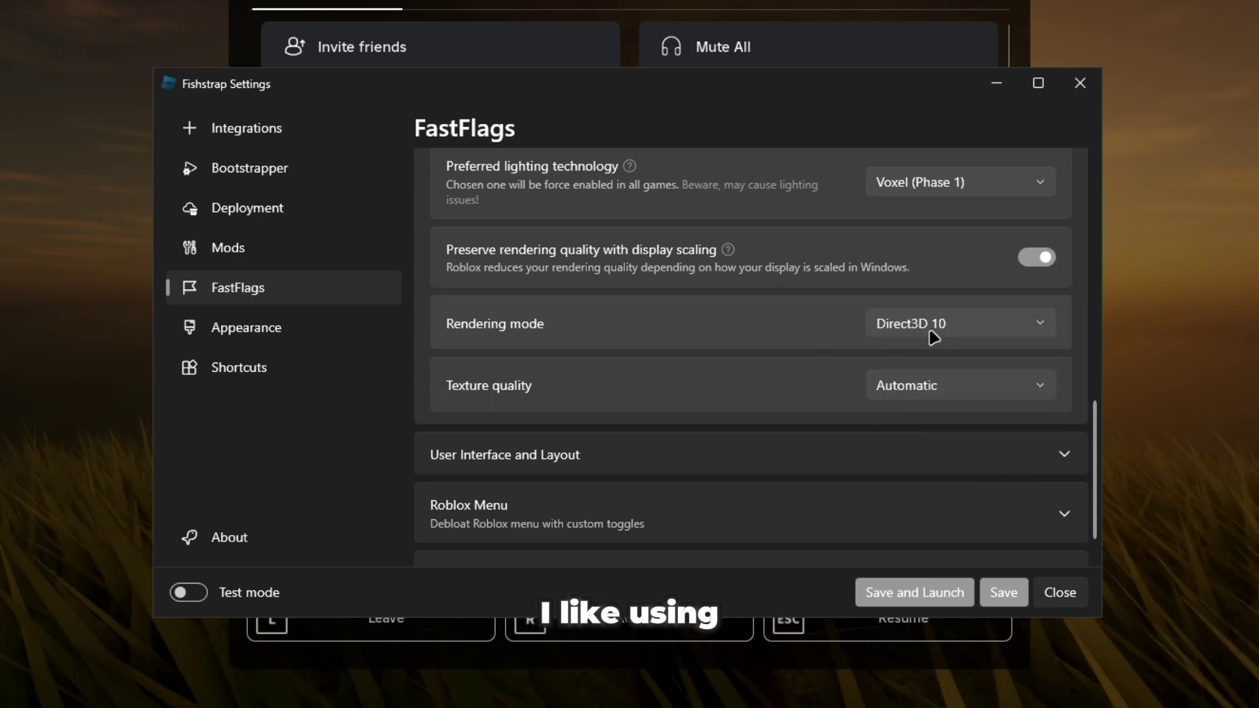
Set the texture quality to Level 0 (Lowest) and turn on Disable full-screen titlebar under User Interface and Layout
scroll(656, 371, "down", 1)
left_click(924, 348)
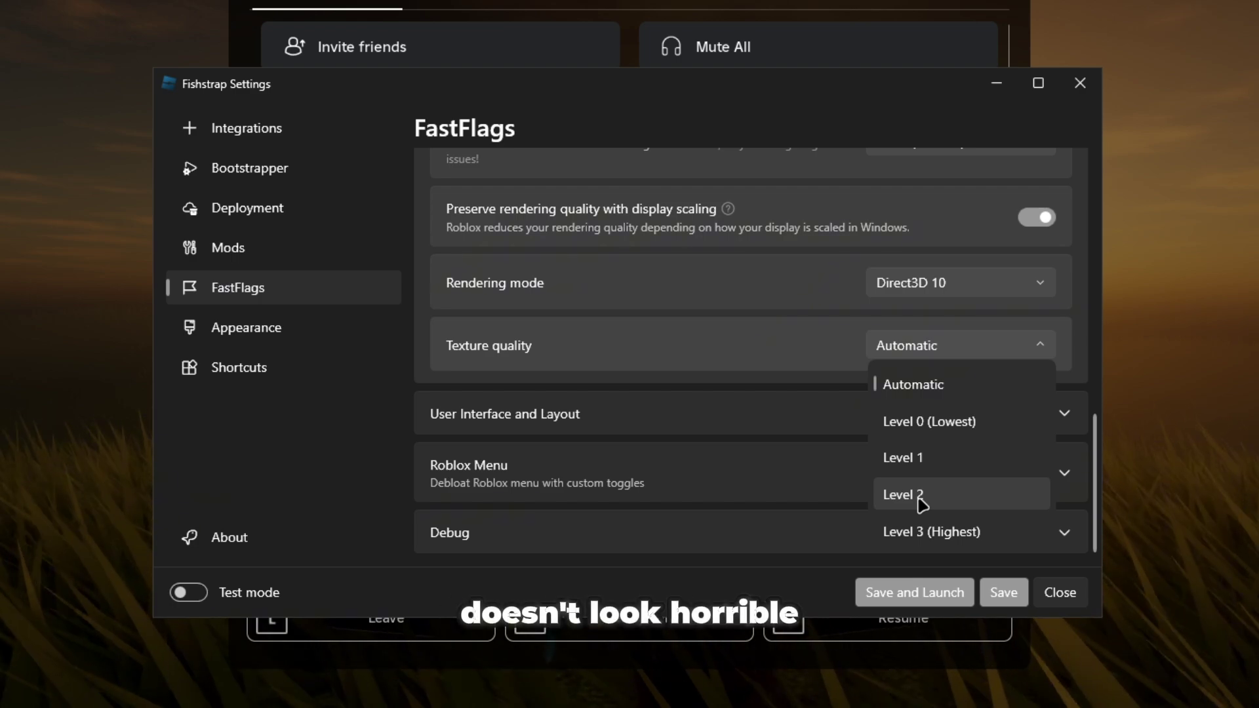
left_click(916, 420)
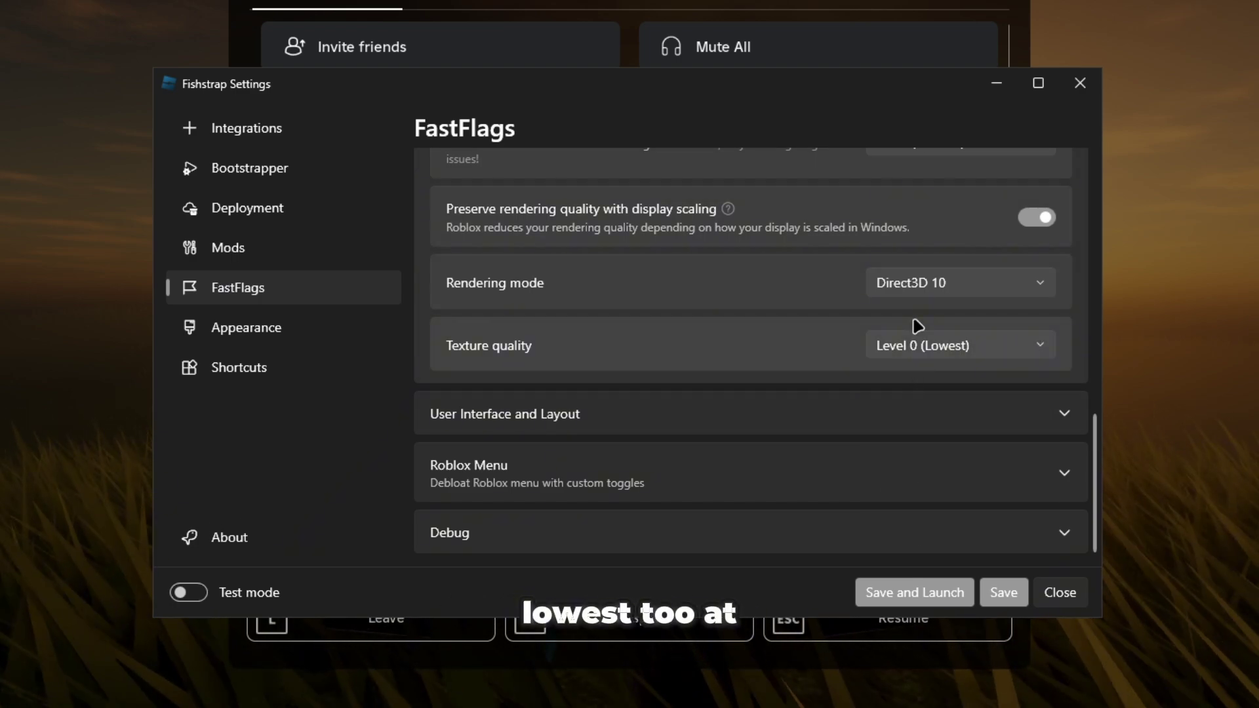
left_click(464, 419)
scroll(478, 304, "down", 3)
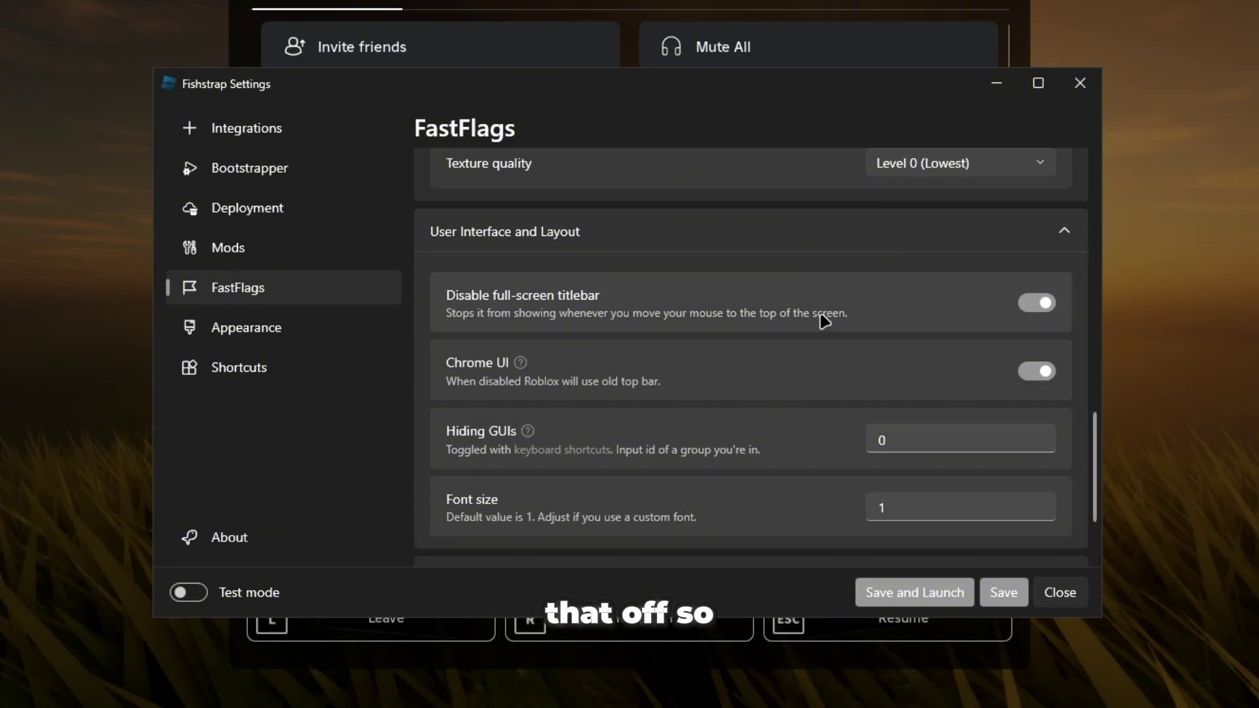
Expand the Roblox Menu presets in FastFlags, and locate the VR option in the Roblox game settings
scroll(542, 452, "down", 5)
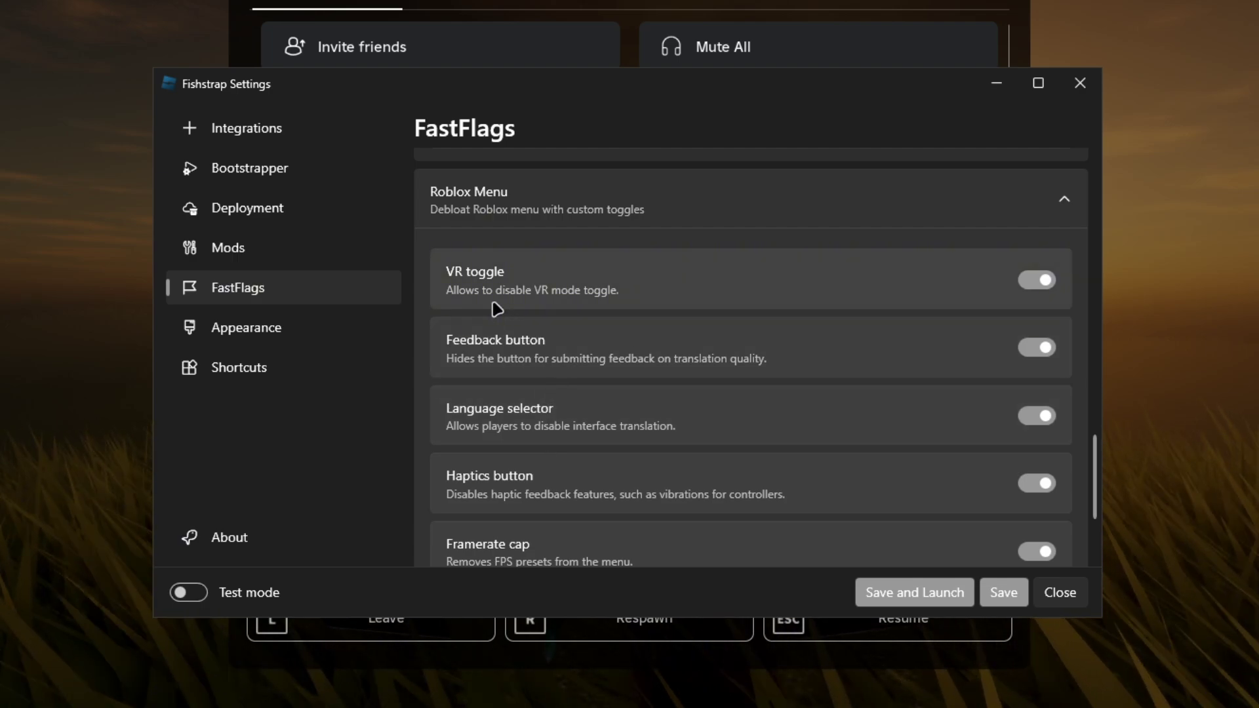
scroll(497, 310, "down", 1)
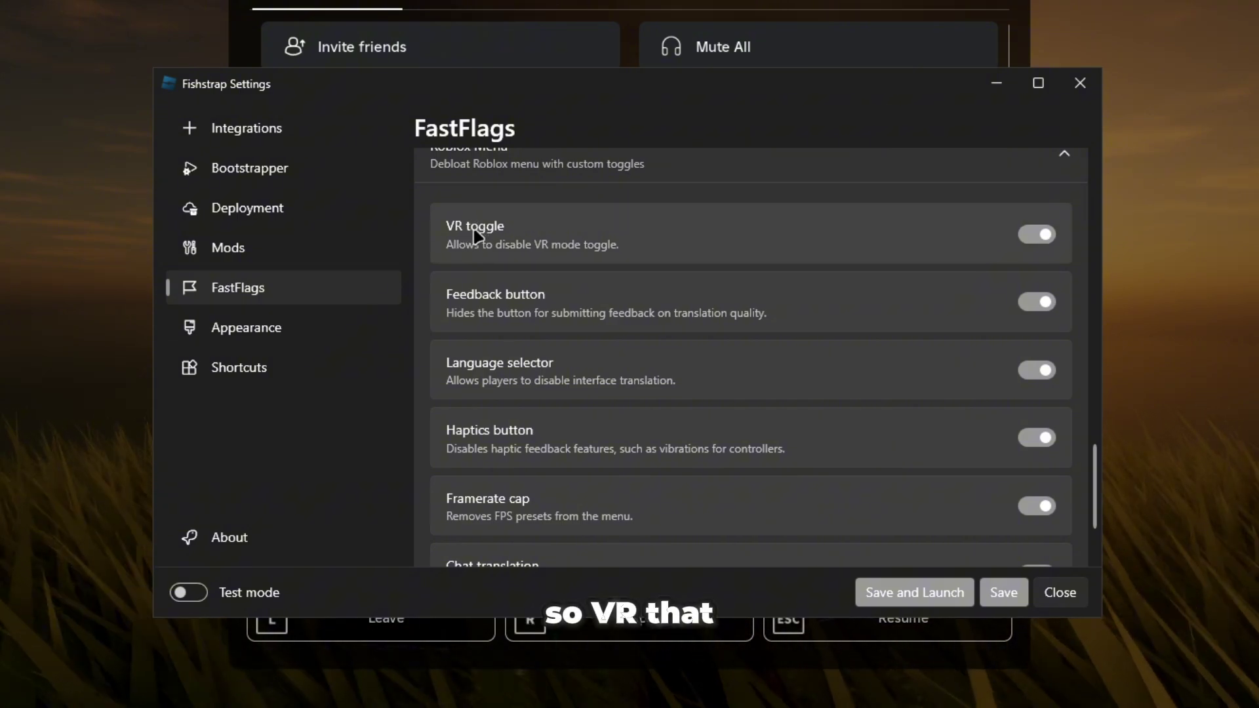
left_click_drag(498, 101, 435, 127)
left_click(366, 45)
left_click(479, 5)
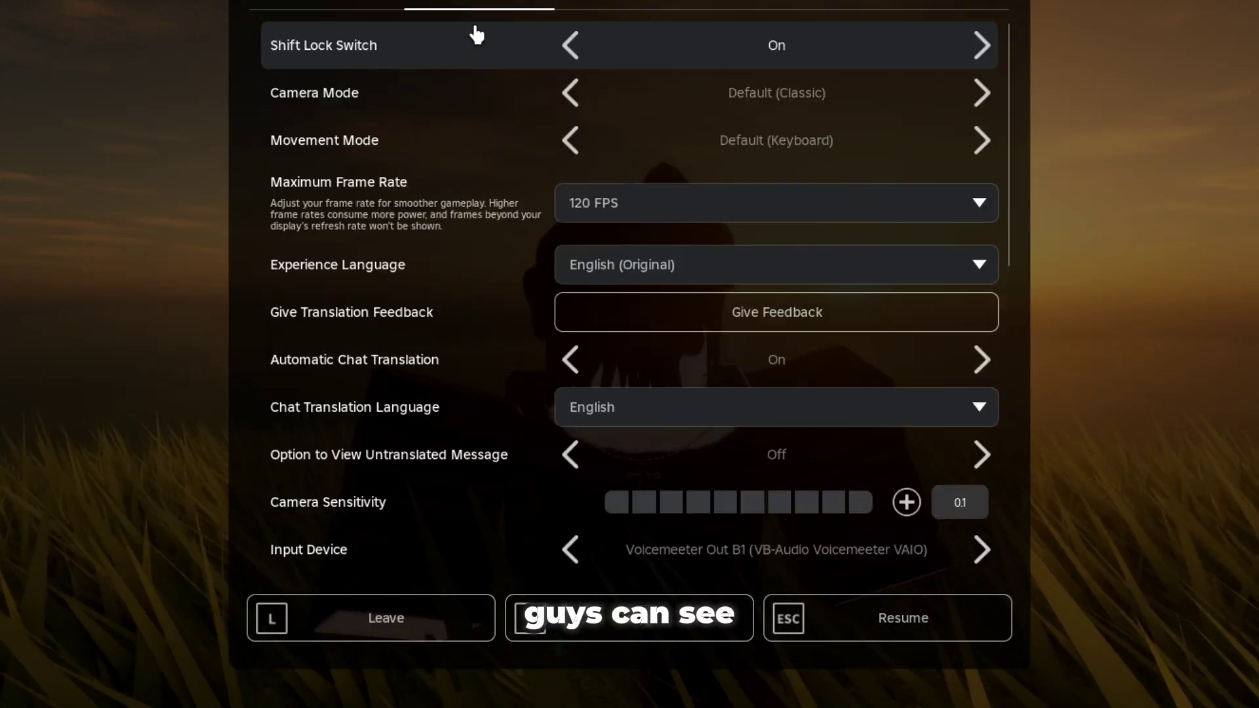
scroll(632, 422, "down", 10)
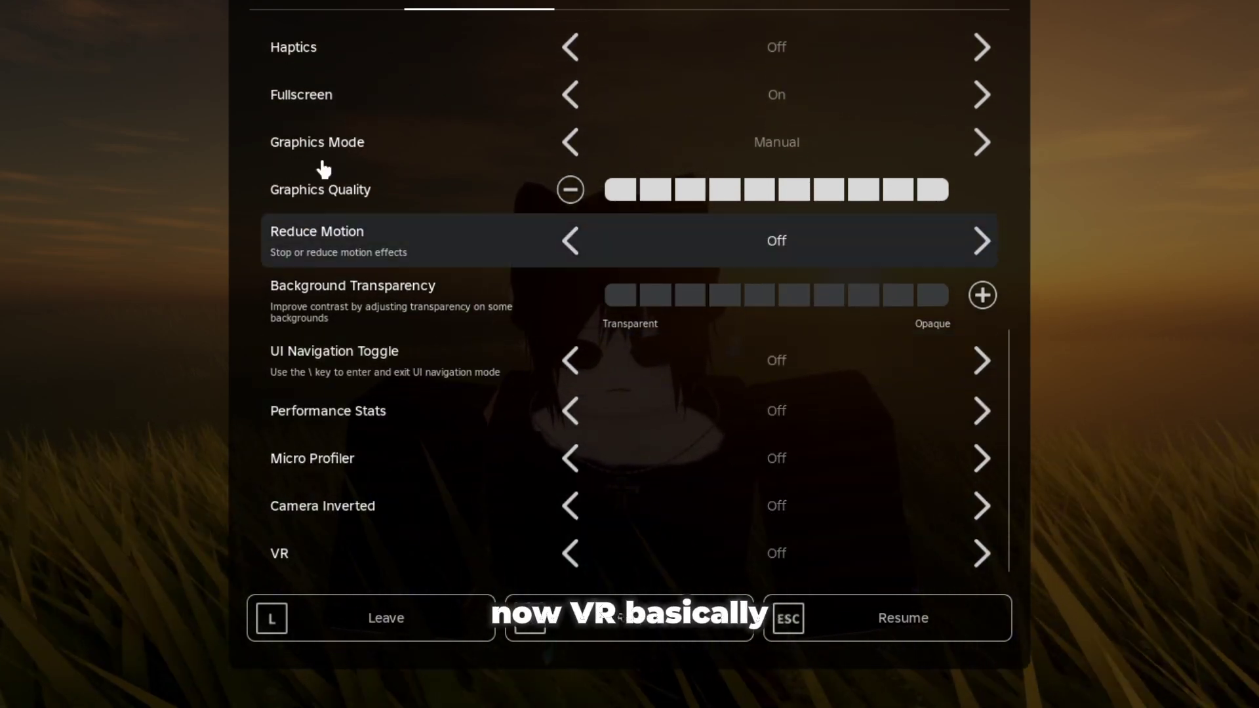
Turn off the VR toggle in Fishstrap's Roblox Menu presets and return to the Roblox game settings
key("super")
key("alt+Tab")
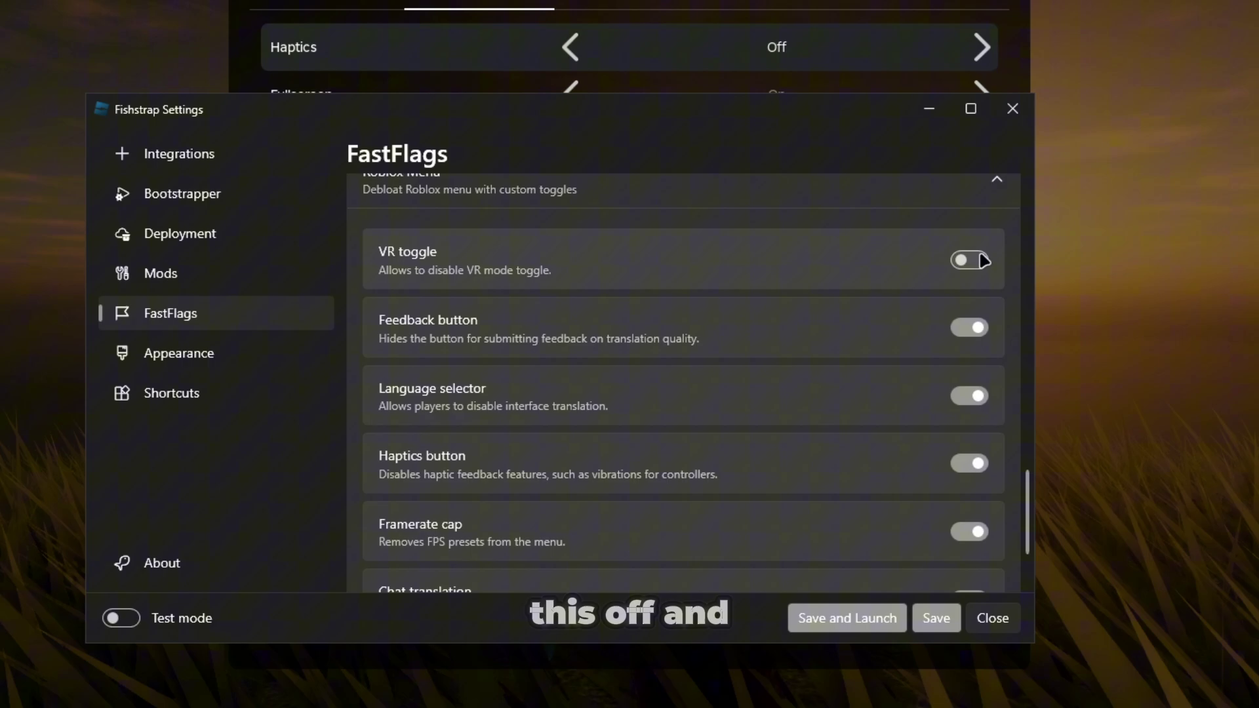
left_click(929, 109)
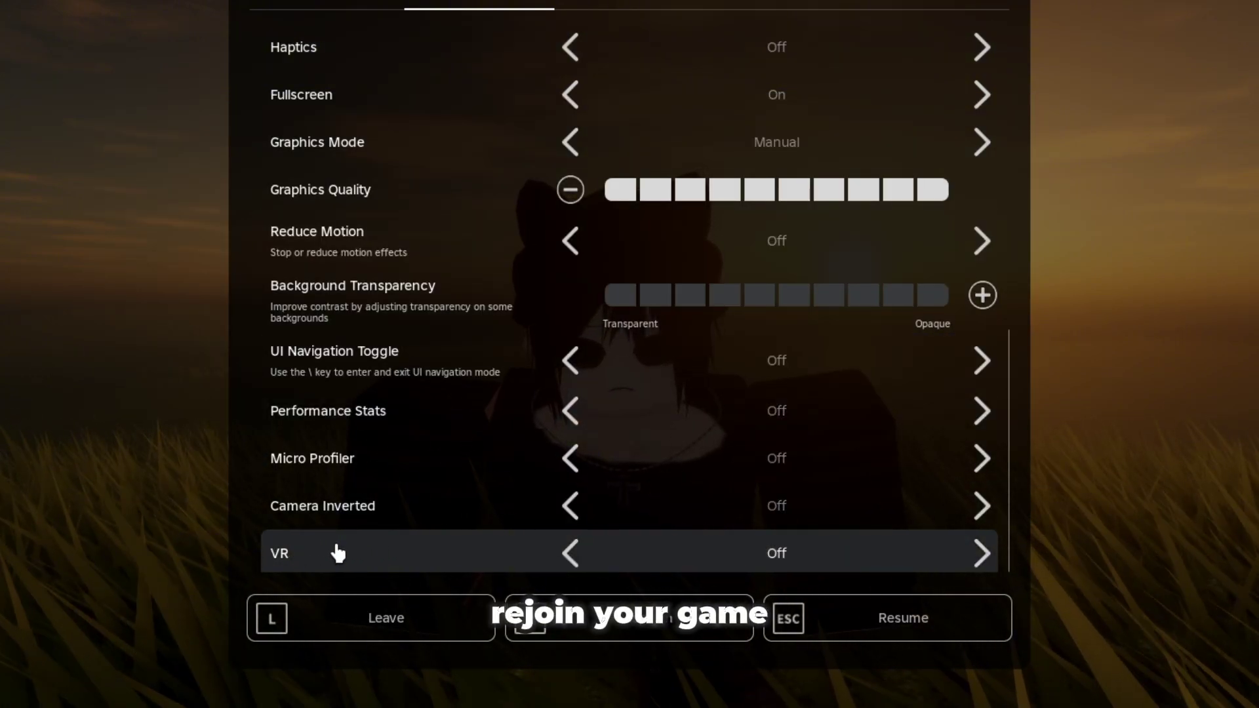
key("super")
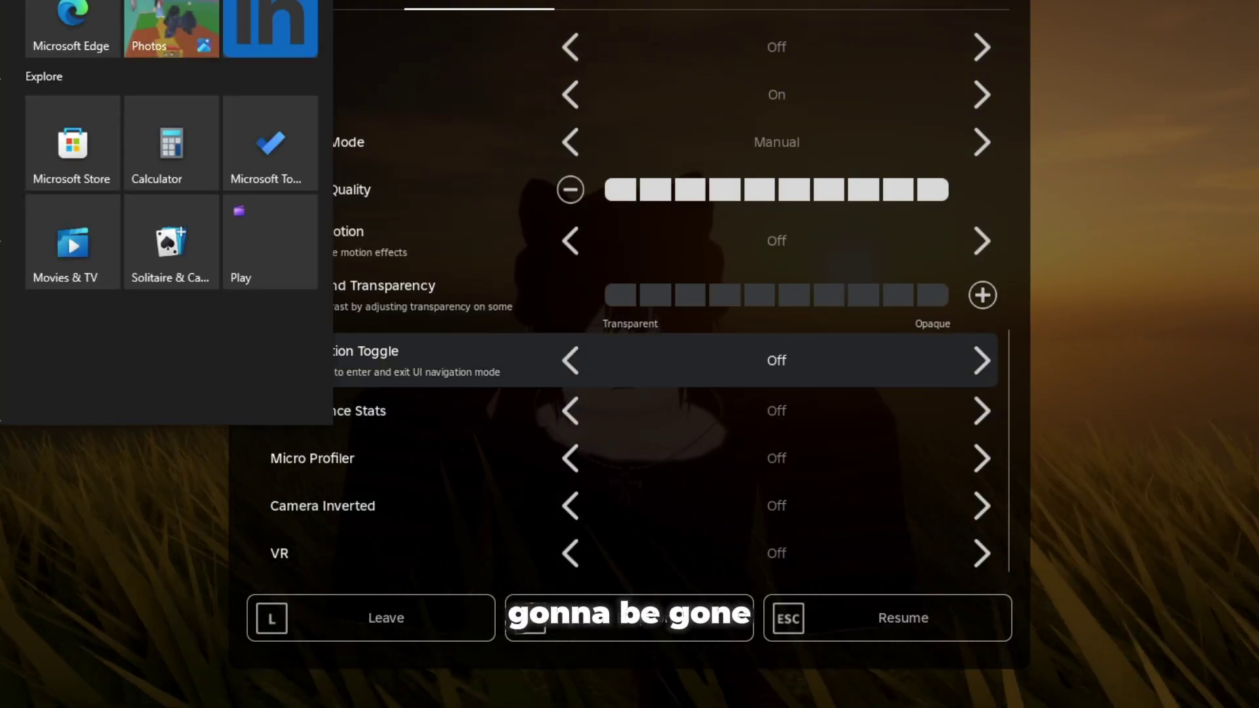
key("super")
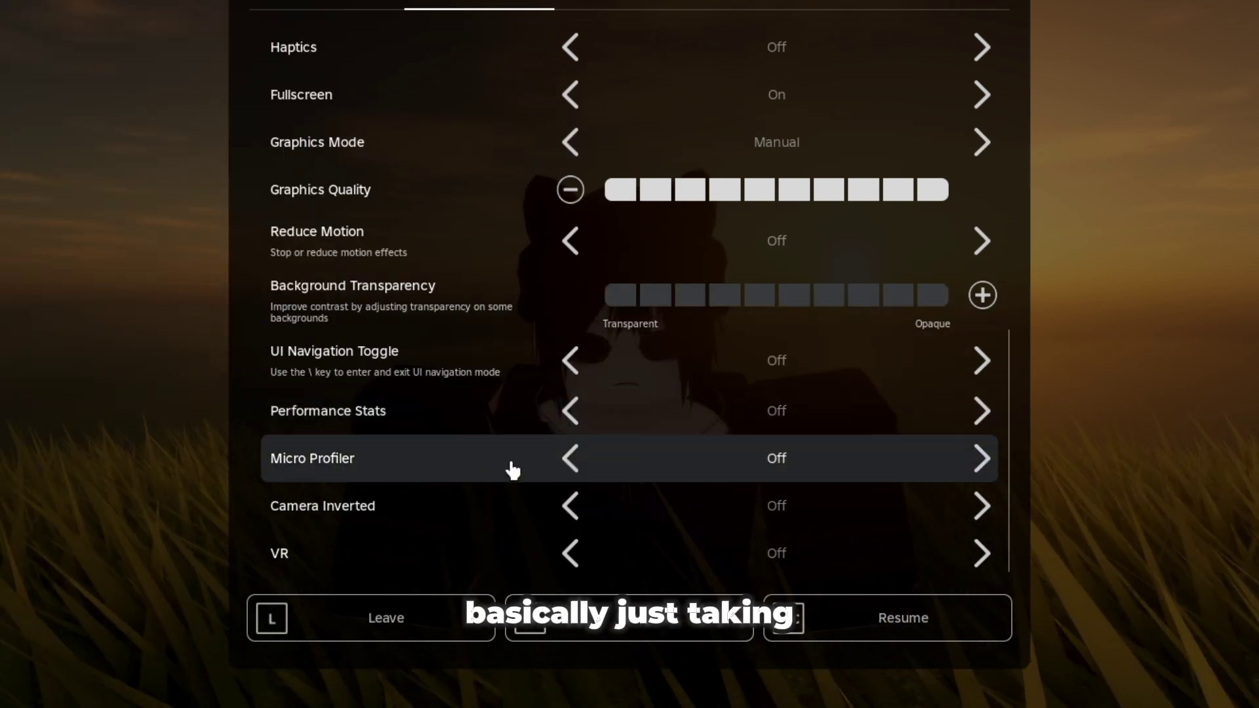
Switch to Fishstrap Settings and turn off Feedback button, Language selector, Haptics button, Framerate cap and Chat translation in the Roblox Menu presets
scroll(511, 469, "down", 8)
scroll(402, 293, "up", 1)
scroll(478, 500, "down", 9)
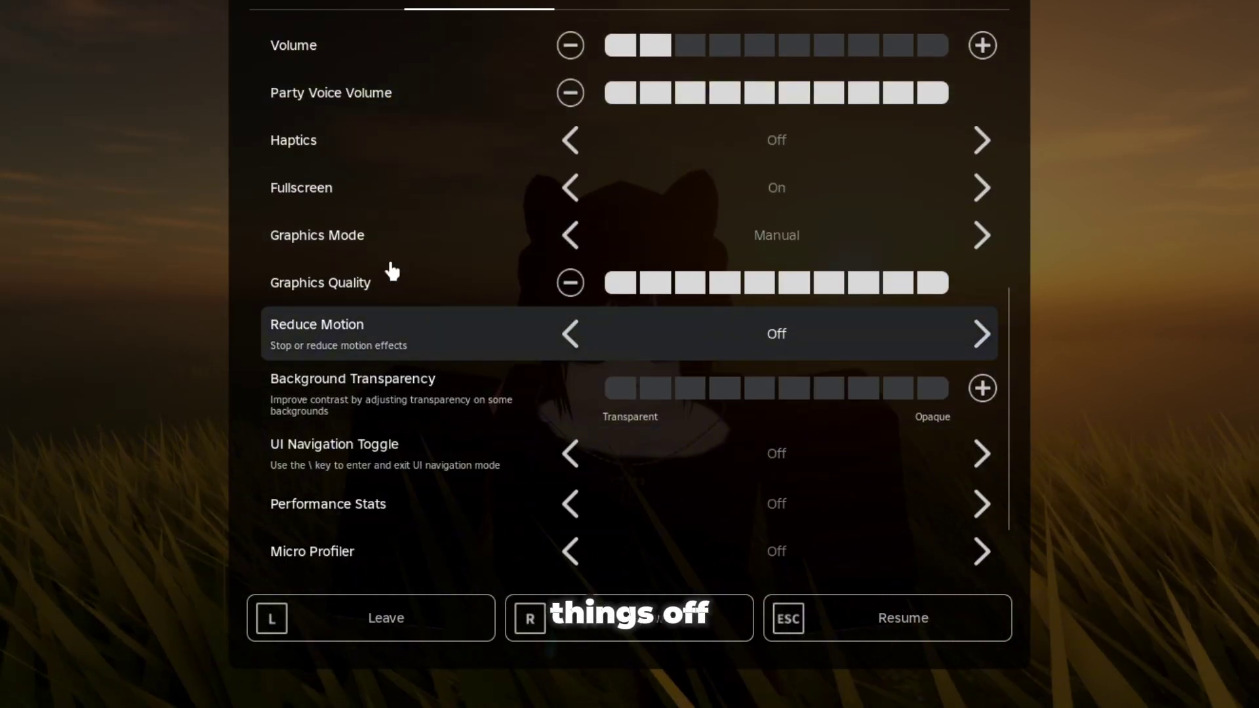
key("super")
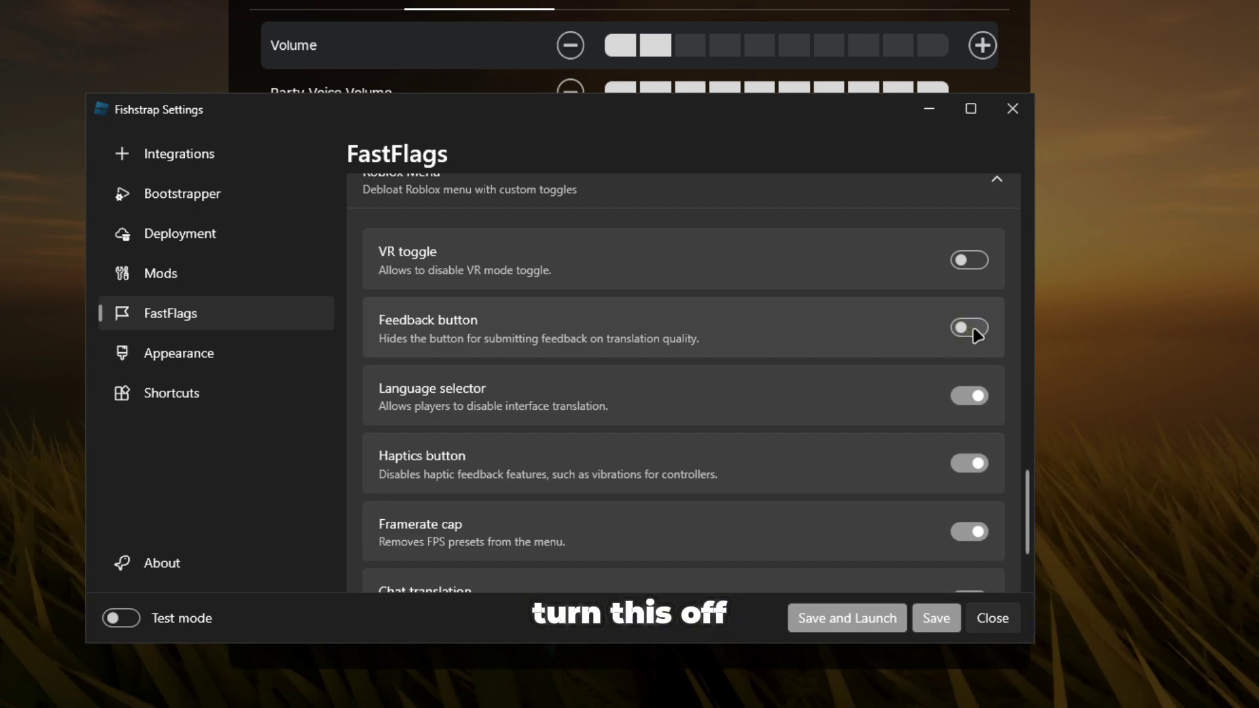
scroll(433, 397, "down", 1)
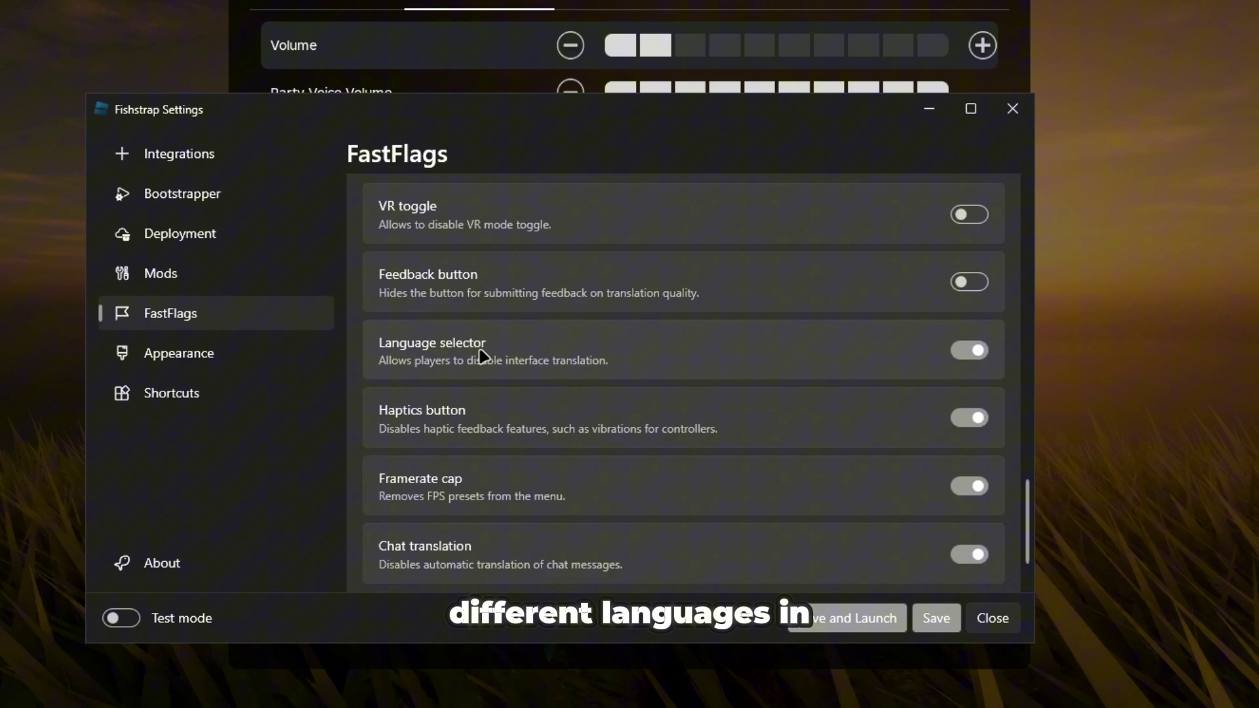
scroll(693, 336, "down", 1)
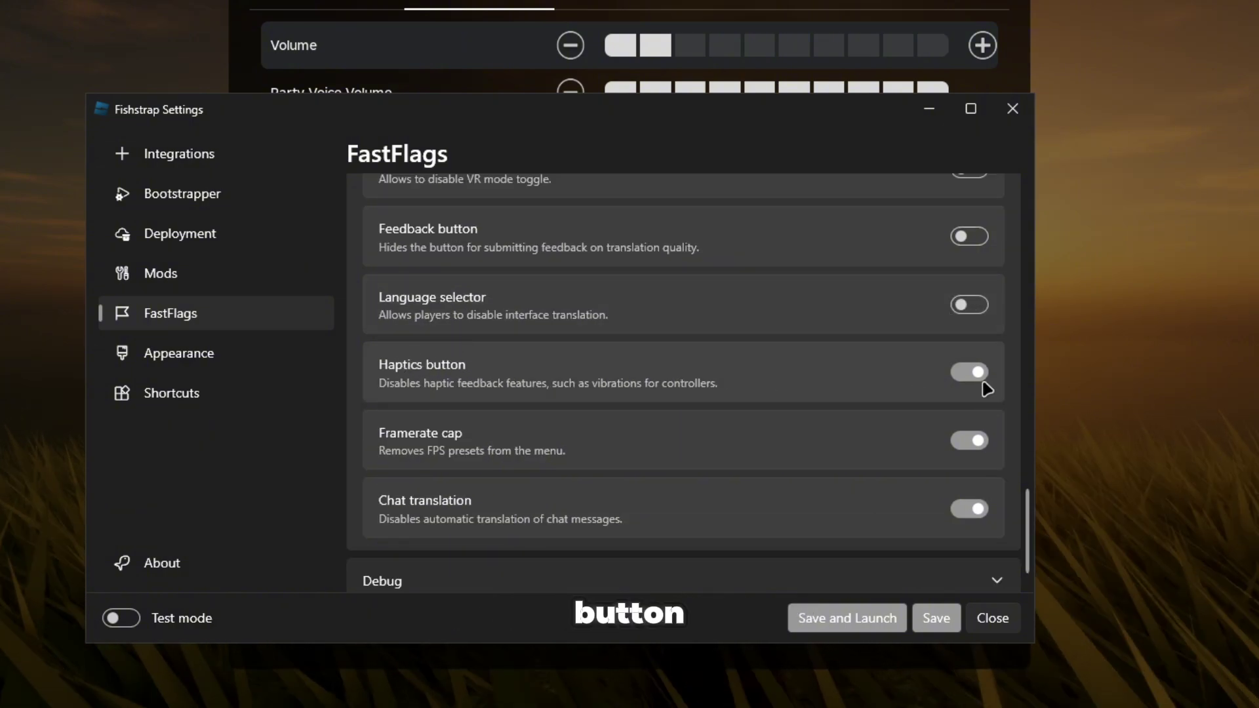
scroll(603, 400, "down", 1)
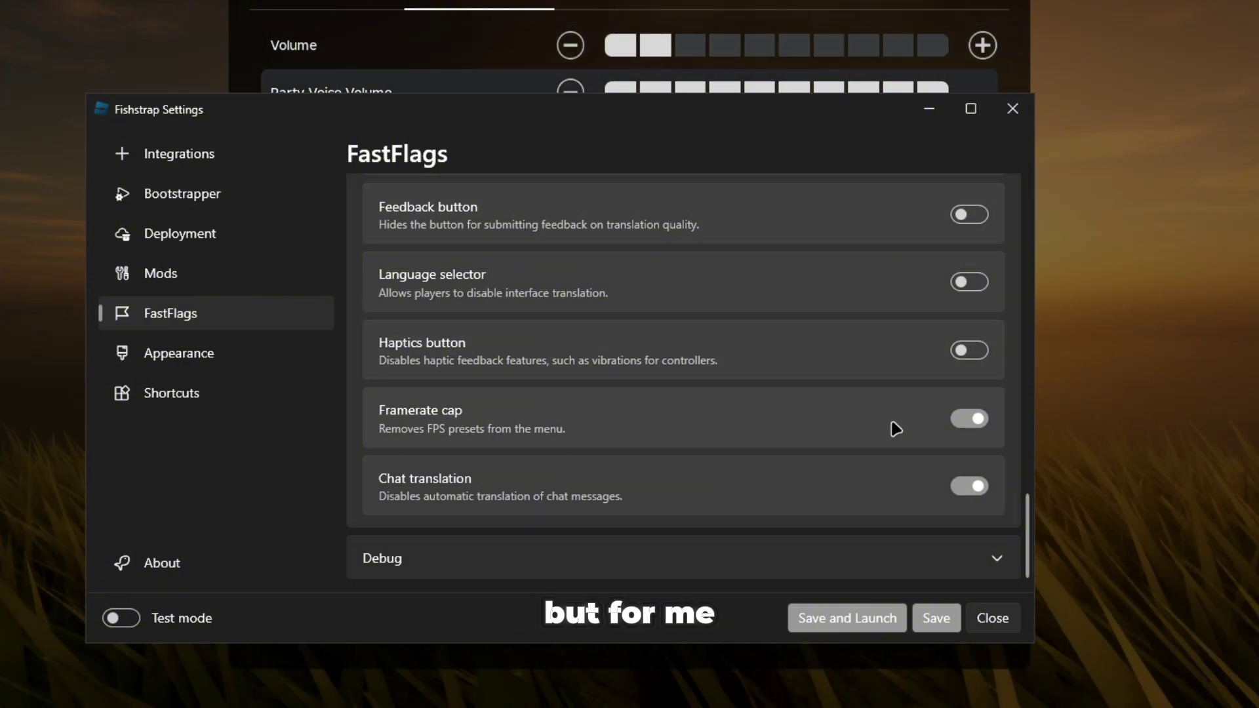
left_click(974, 428)
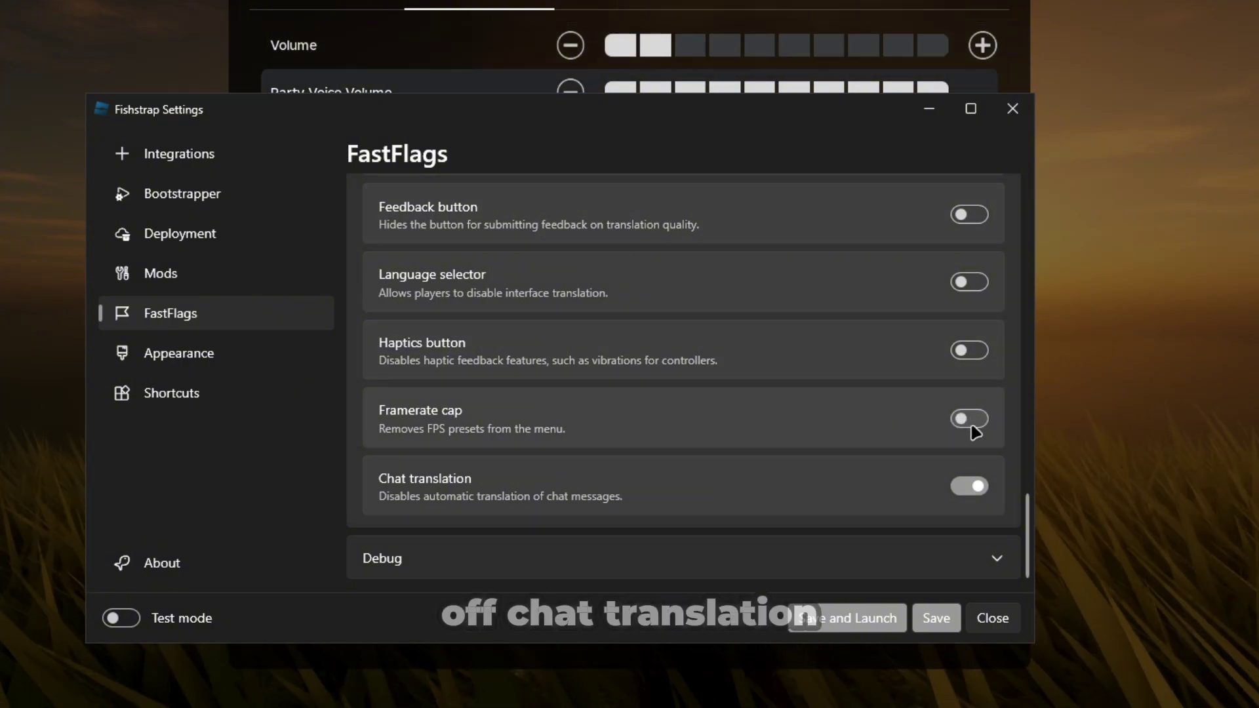
left_click(971, 486)
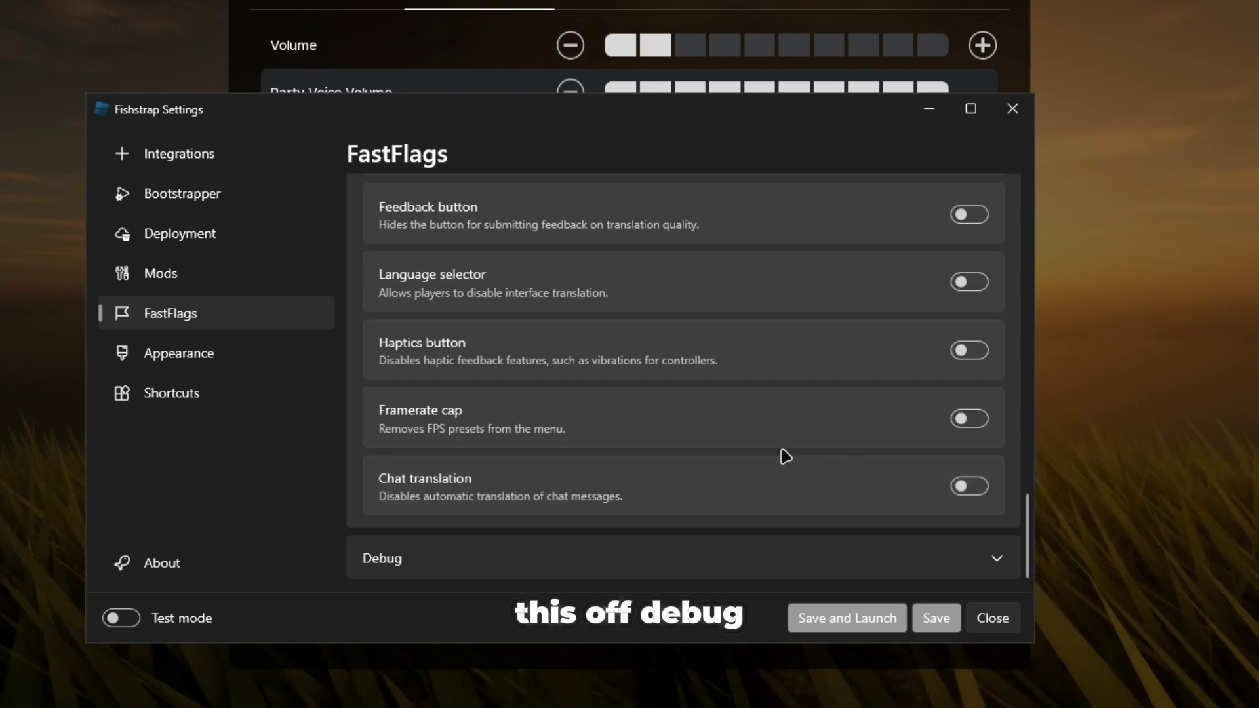
Expand the Debug section of the FastFlags presets and turn on Ping breakdown
left_click(783, 556)
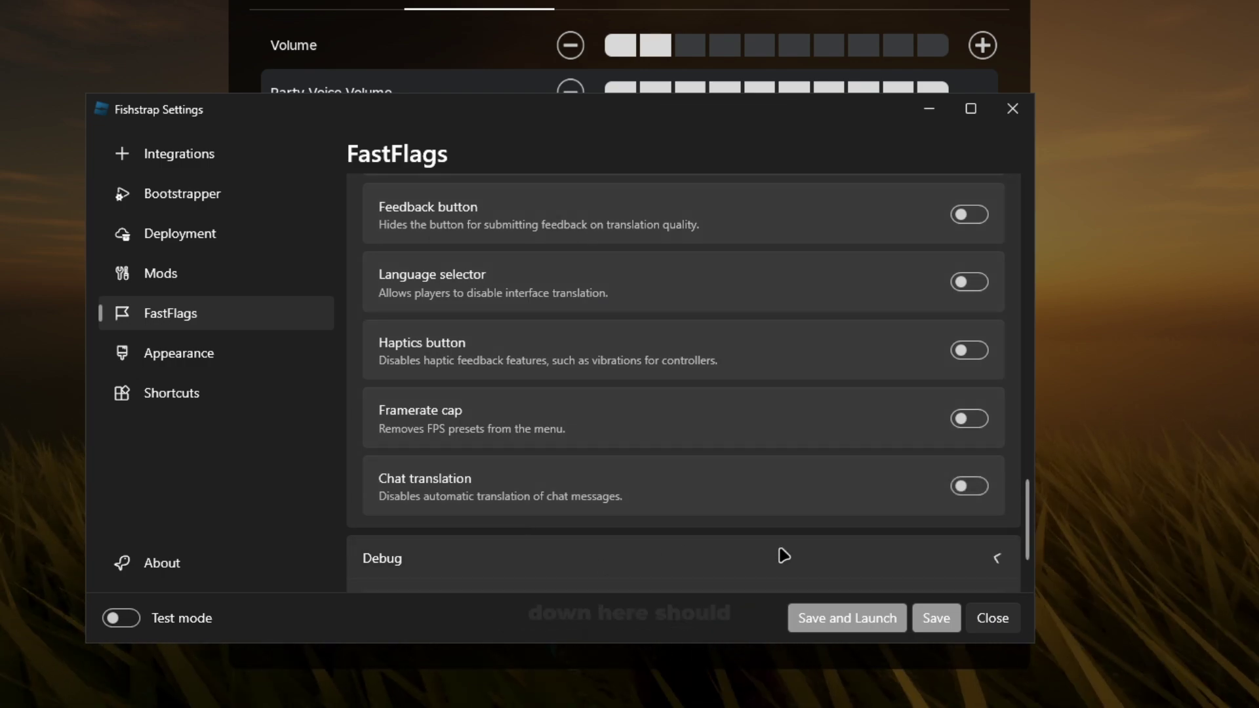
scroll(783, 556, "down", 5)
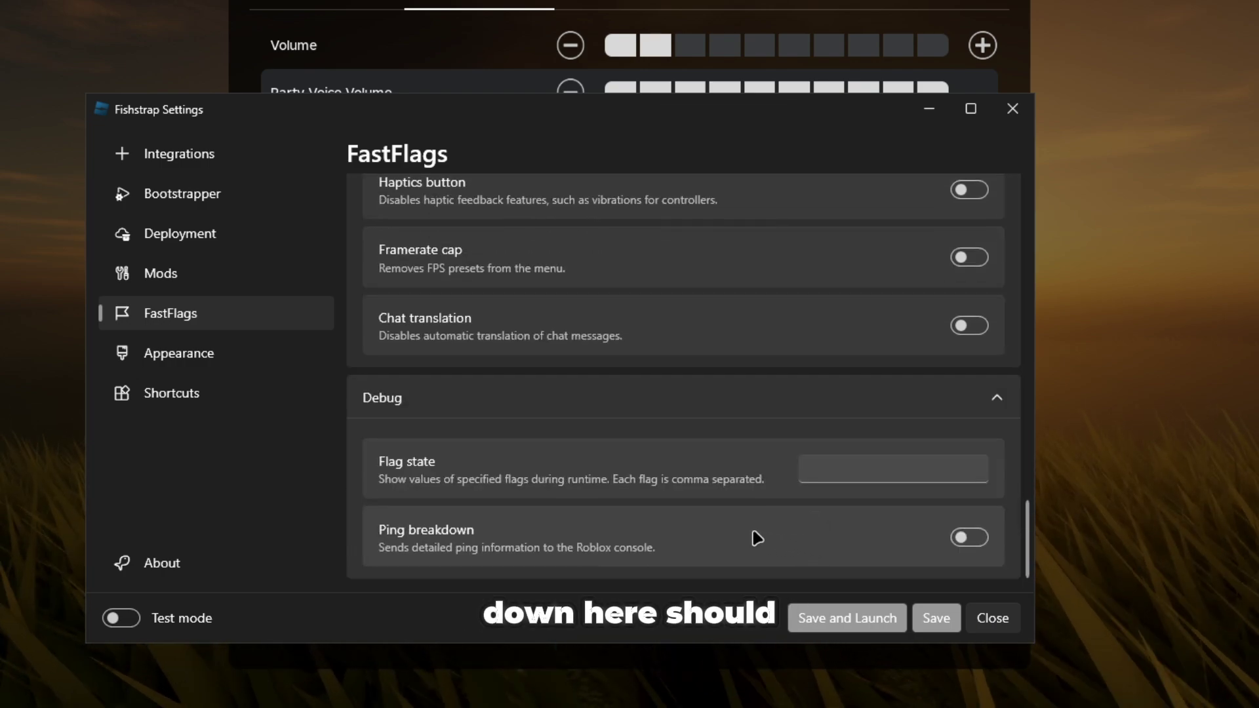
left_click(969, 538)
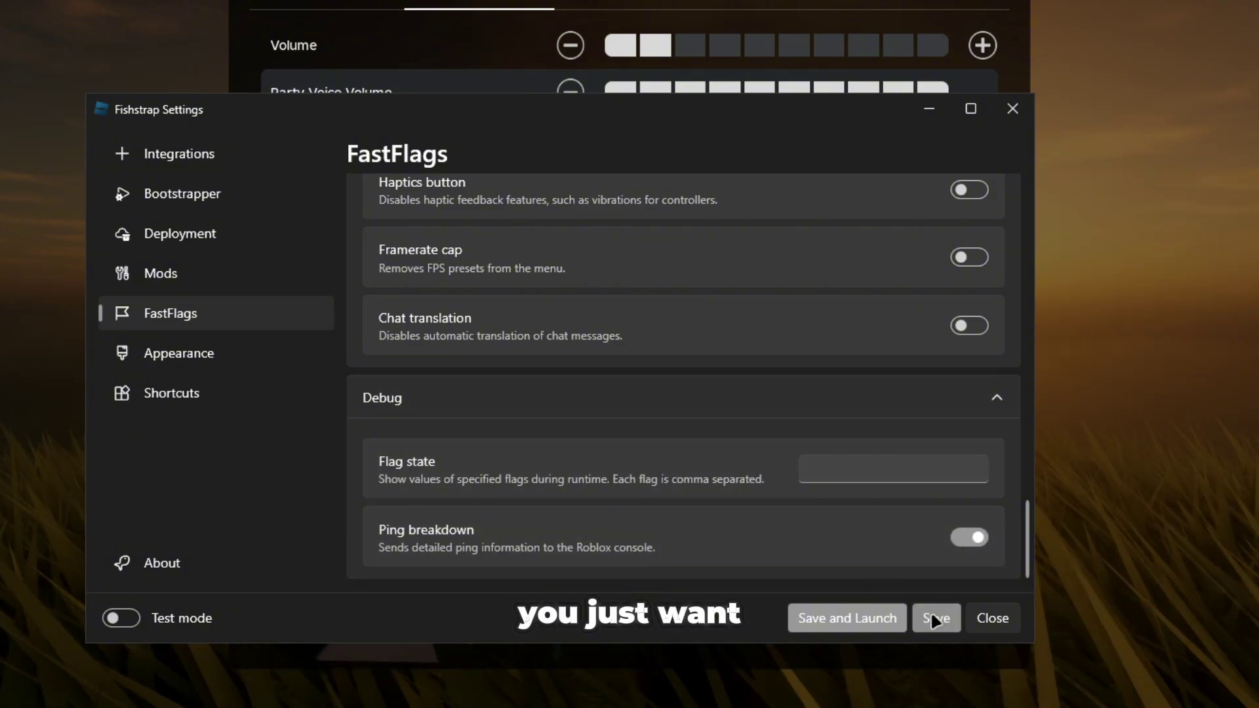